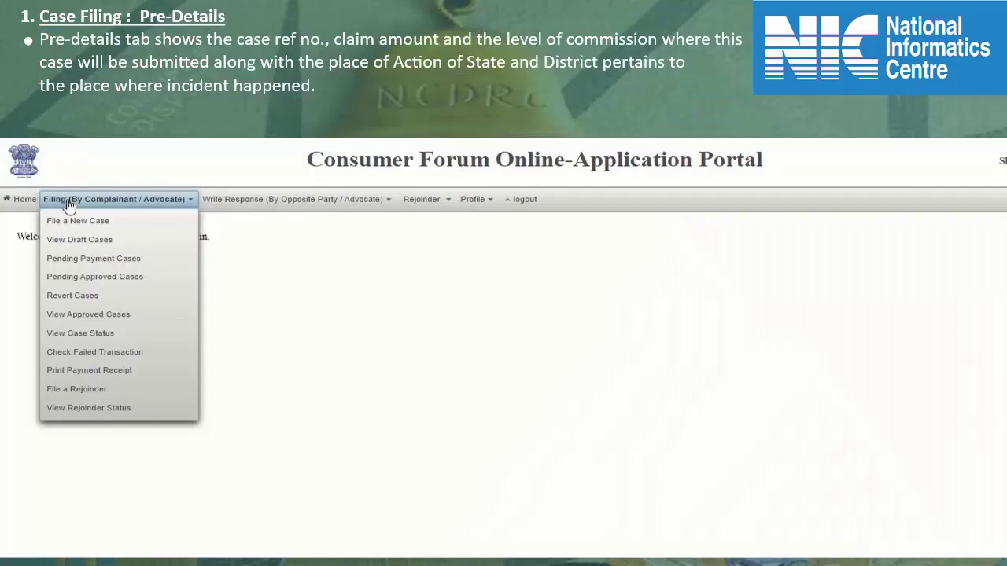
- Start a new Consumer Case (CC) filing after accepting the disclaimer
left_click(74, 225)
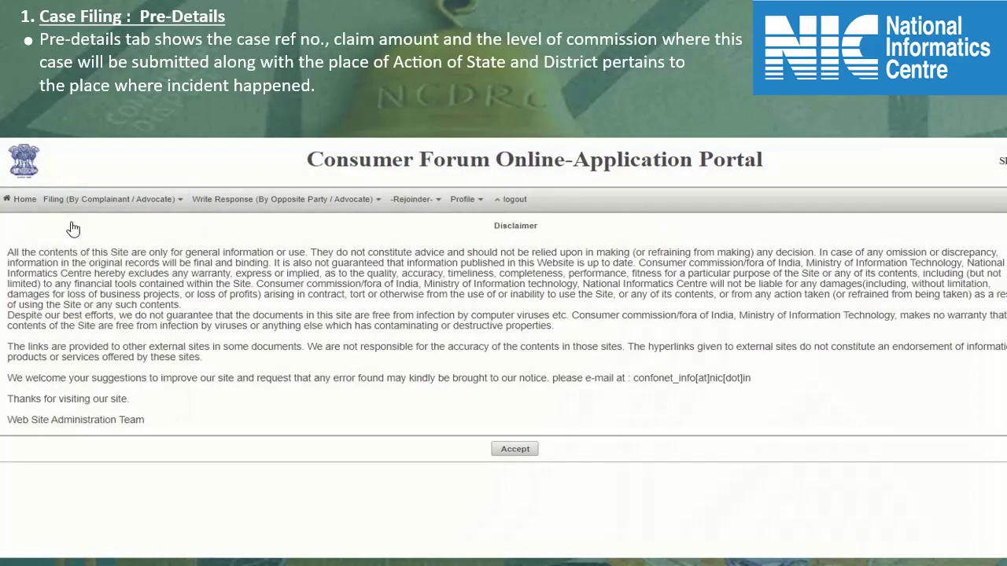
left_click(515, 451)
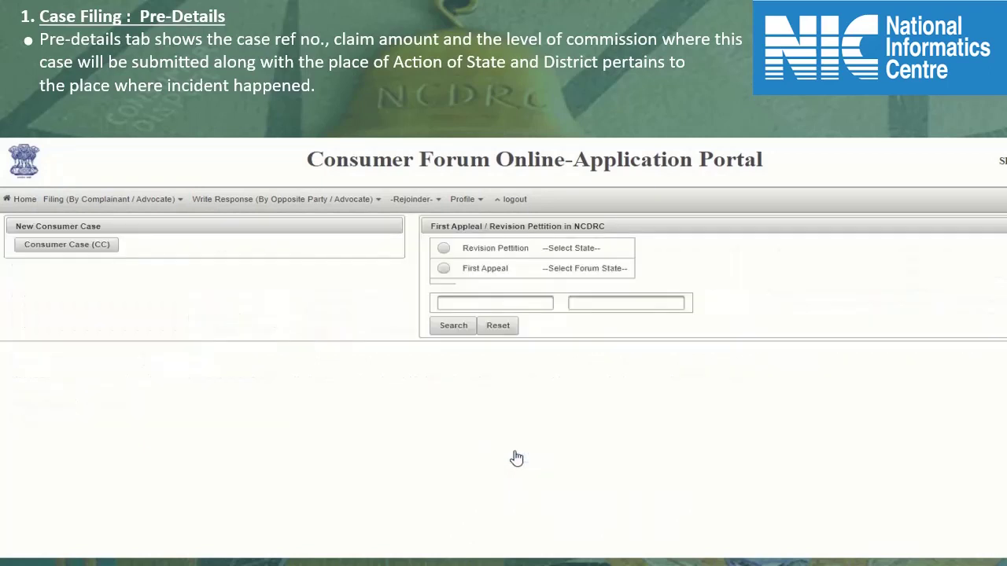
left_click(82, 248)
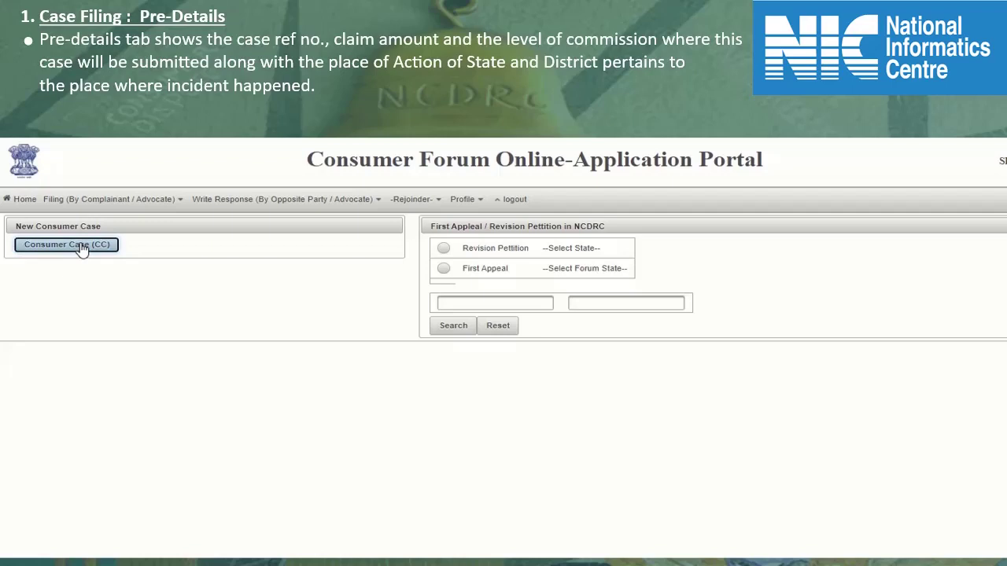
- Enter a 200000 claim with cause of action in ARUNACHAL PRADESH, DIBANG VALLEY district
left_click(541, 252)
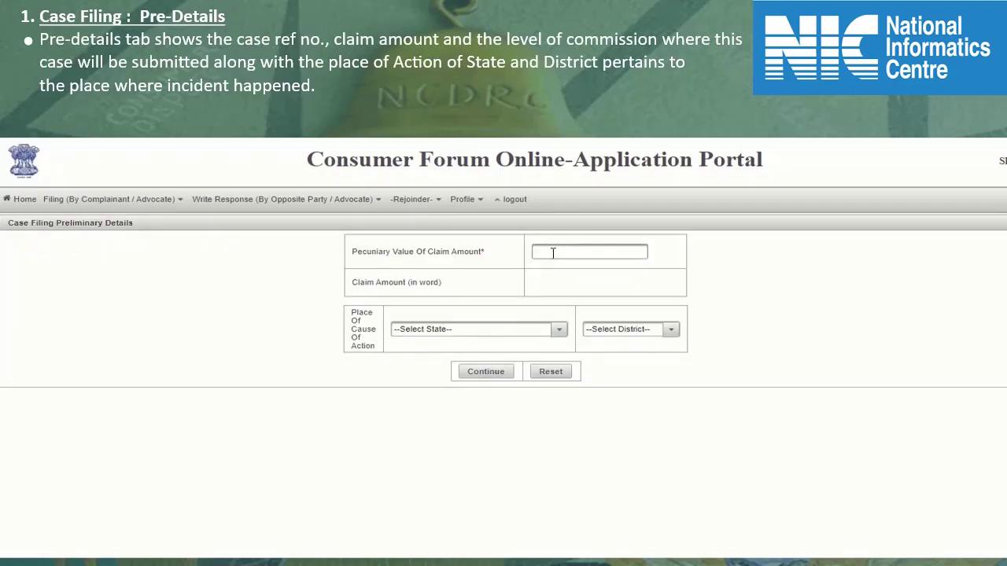
type("200000")
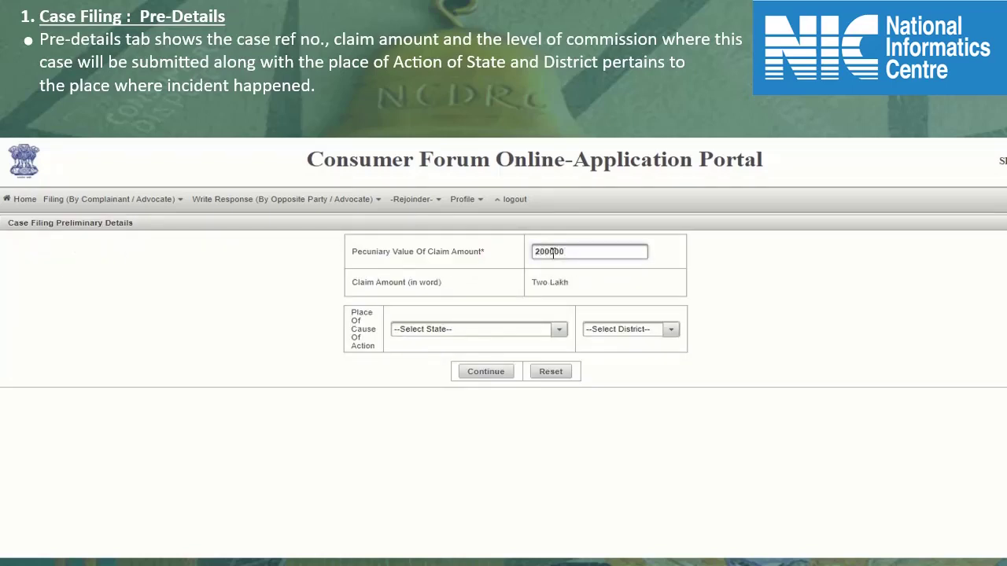
key("Tab")
key("alt+Down")
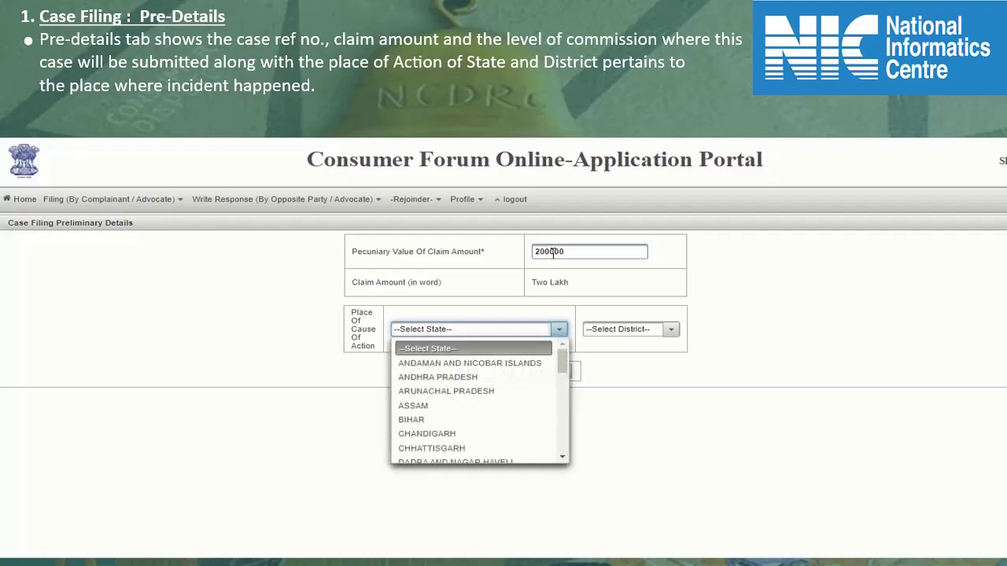
key("Down")
key("Down")
key("Down")
key("Tab")
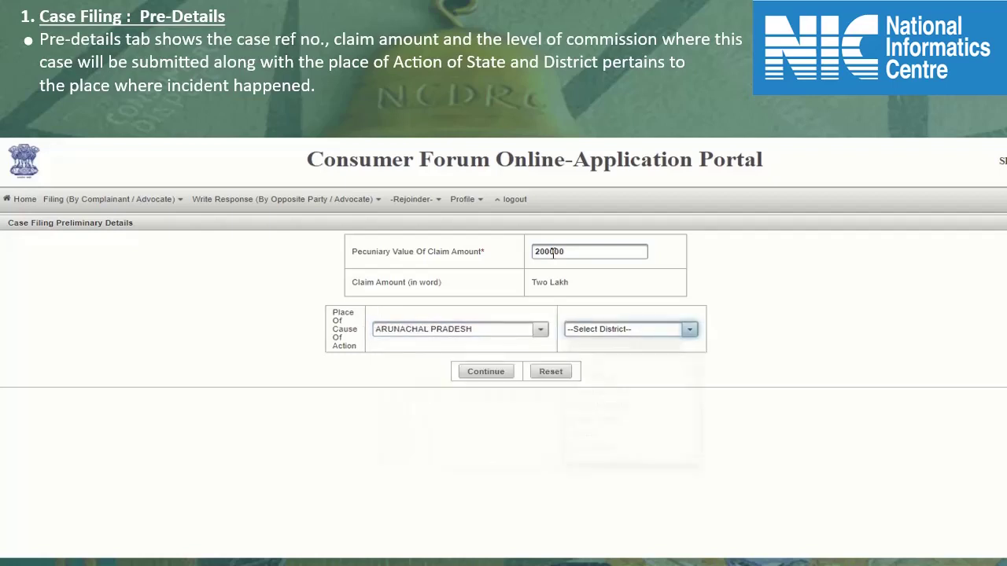
key("alt+Down")
key("Down")
key("Down")
key("Down")
key("Return")
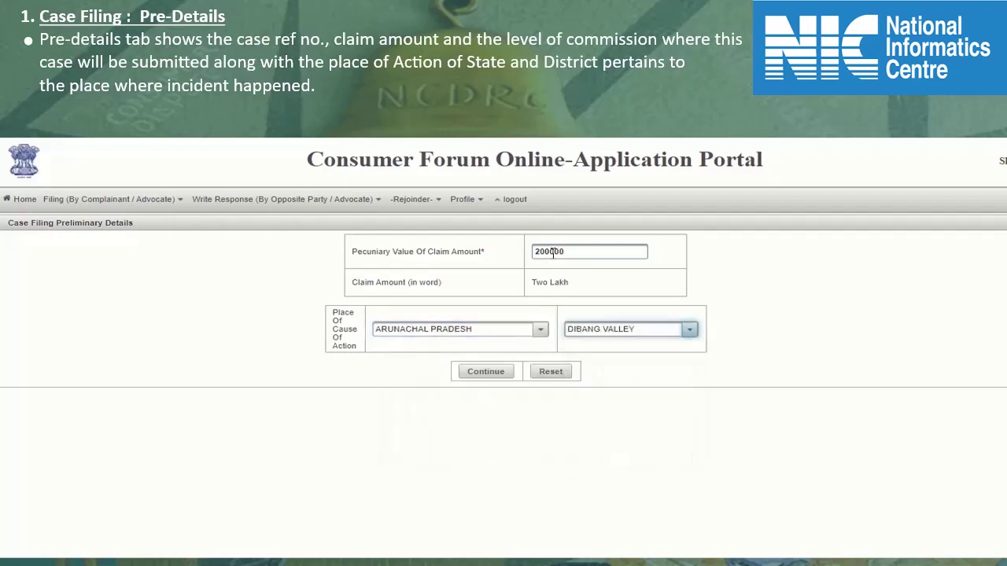
- Submit the preliminary details, review the case reference under Pre Details, then return to Case Details
left_click(483, 372)
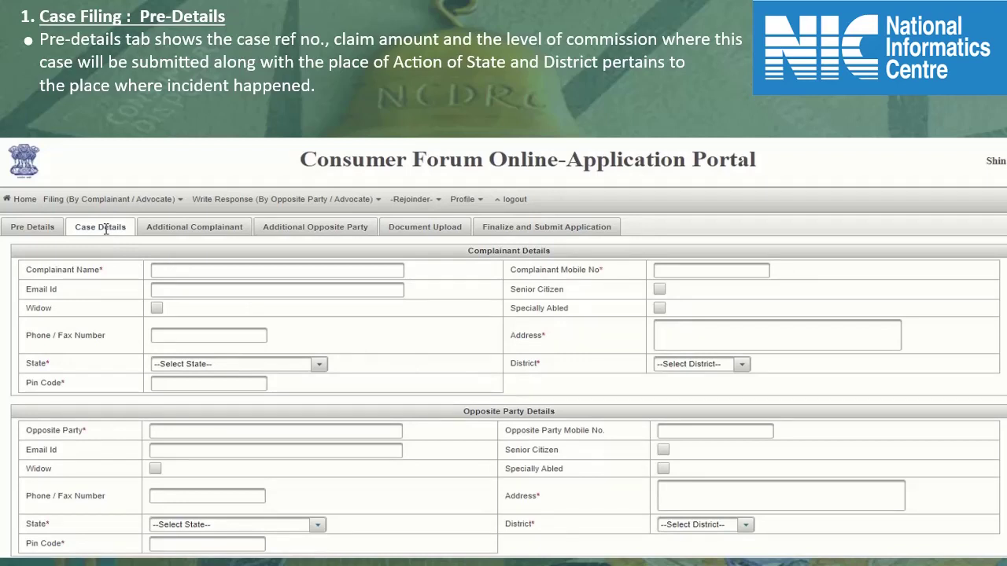
left_click(32, 235)
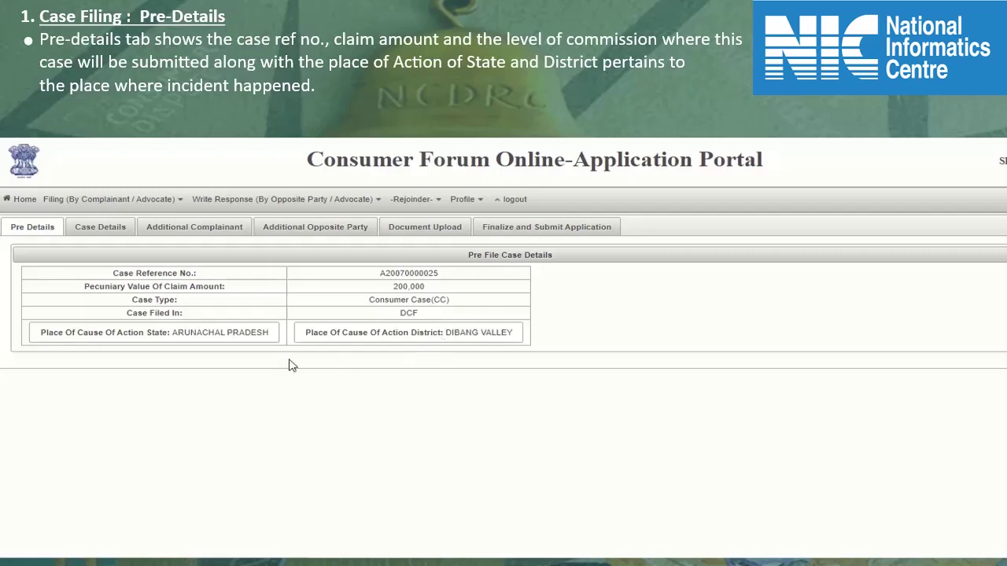
left_click(103, 228)
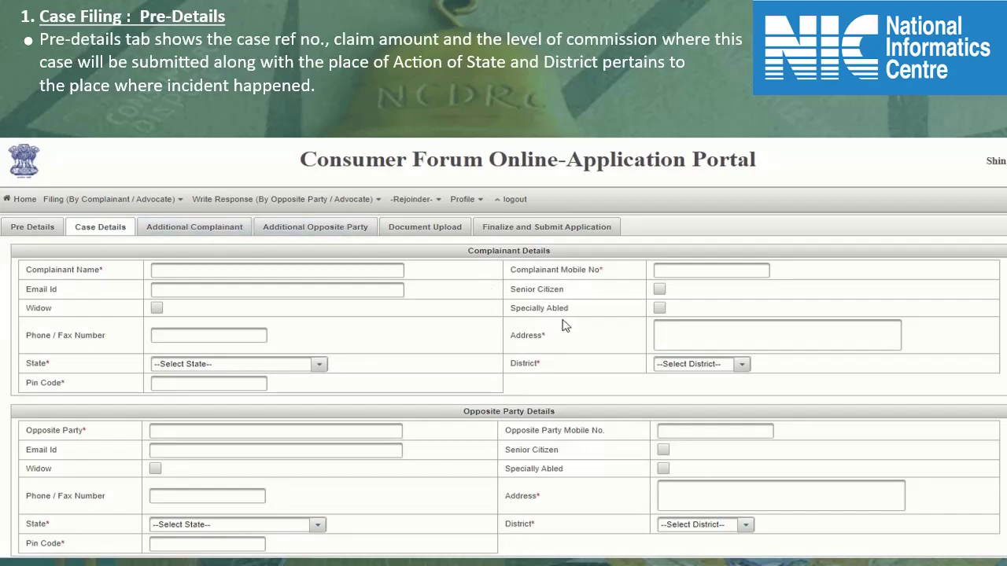
- Enter the complainant's name, mobile number, e-mail and address
scroll(564, 326, "down", 2)
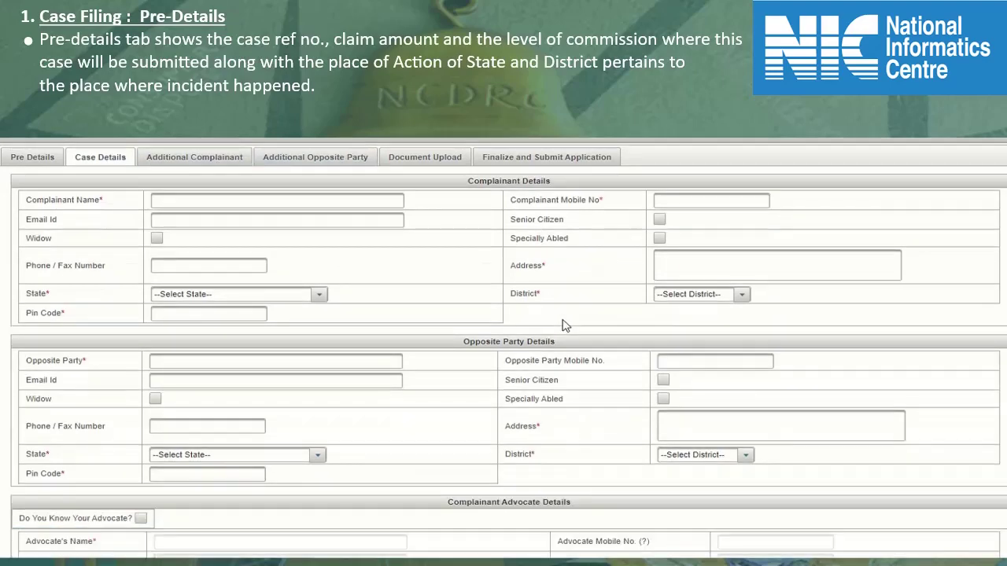
scroll(563, 326, "down", 3)
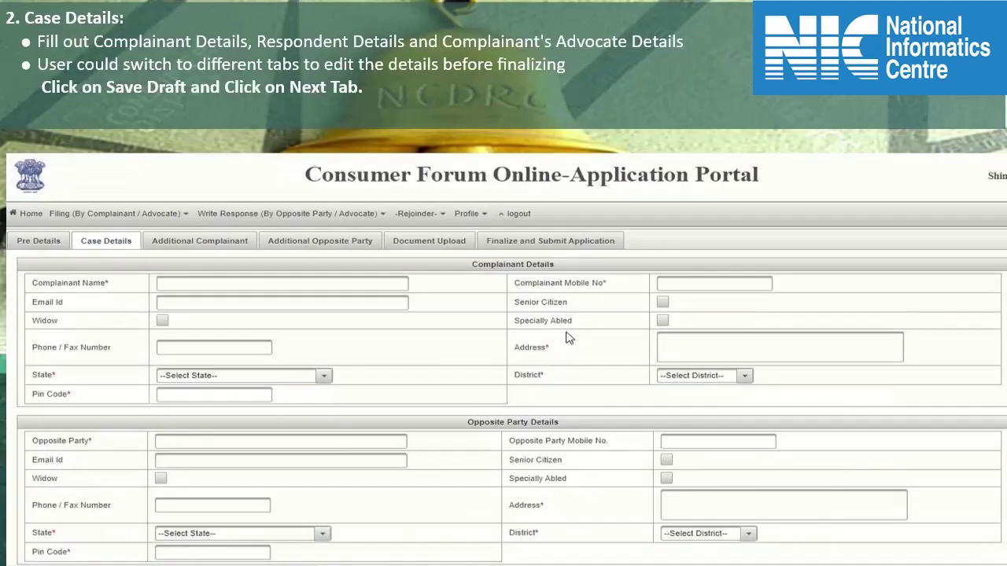
scroll(570, 338, "down", 2)
scroll(570, 337, "down", 4)
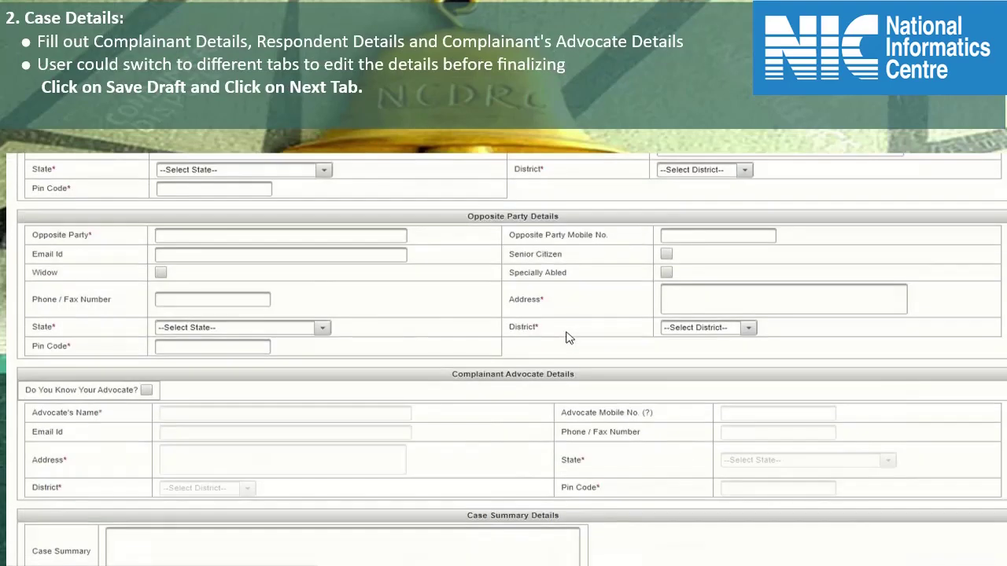
scroll(569, 338, "down", 1)
scroll(569, 337, "up", 6)
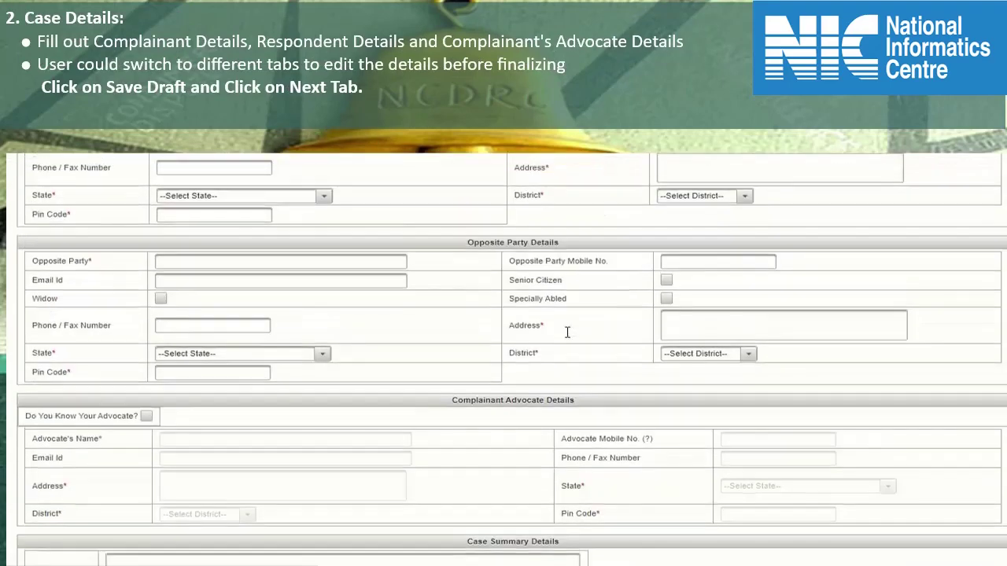
scroll(570, 338, "up", 1)
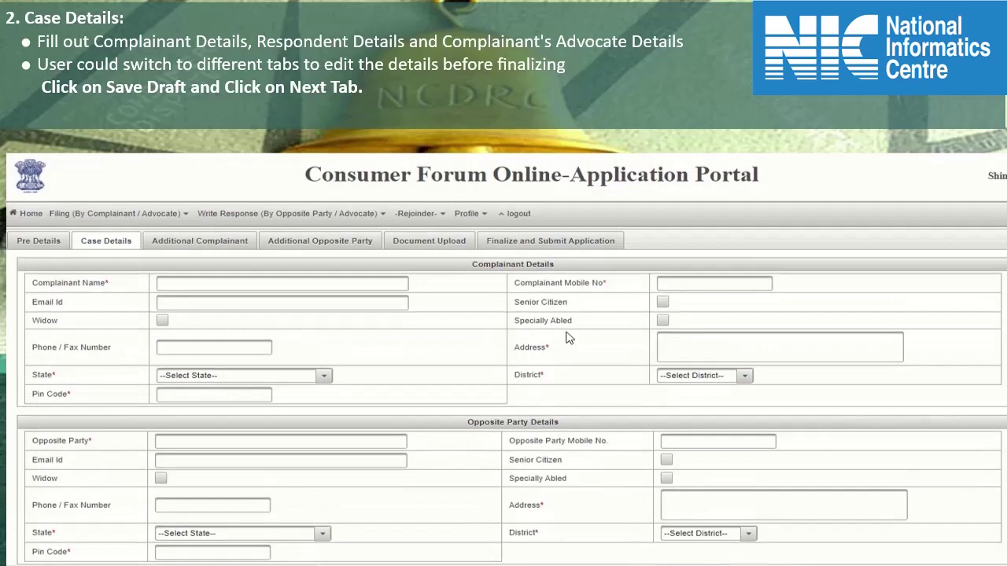
triple_click(512, 266)
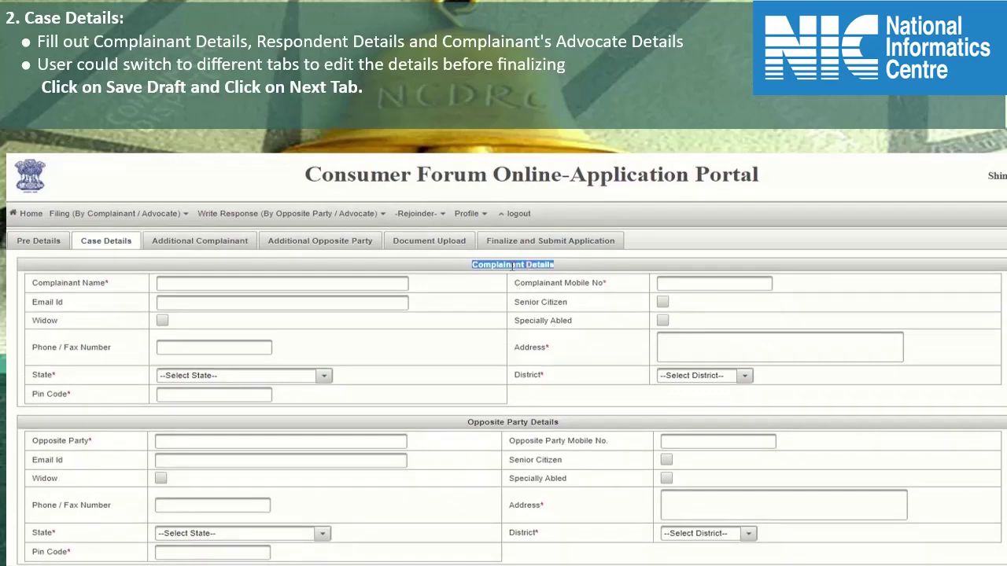
left_click(319, 286)
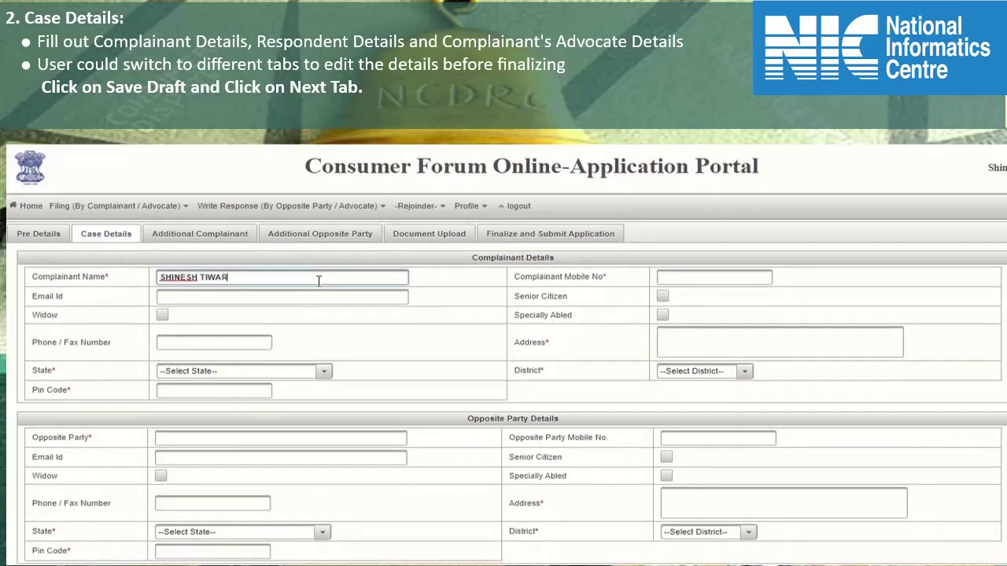
key("Tab")
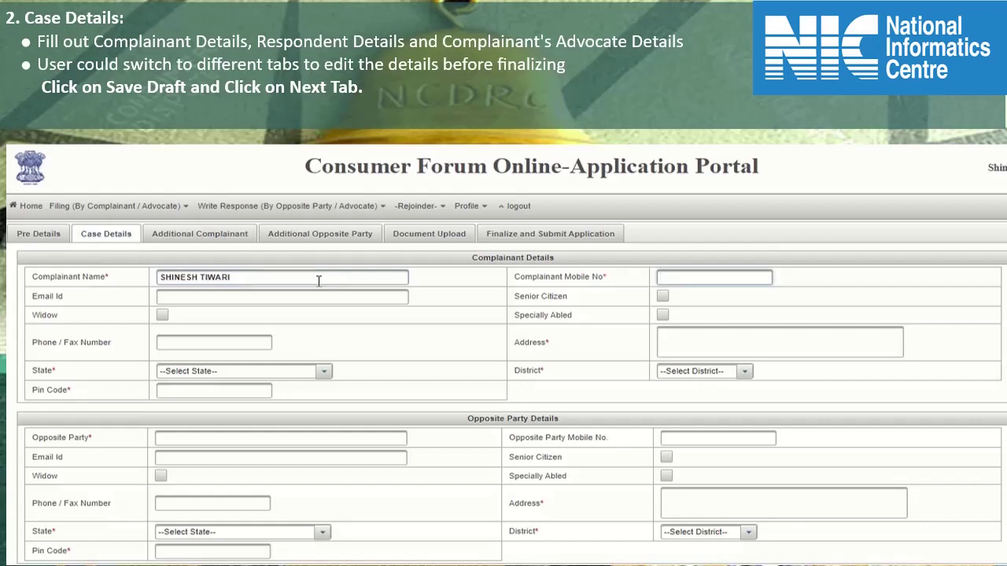
type("9000000000")
key("Tab")
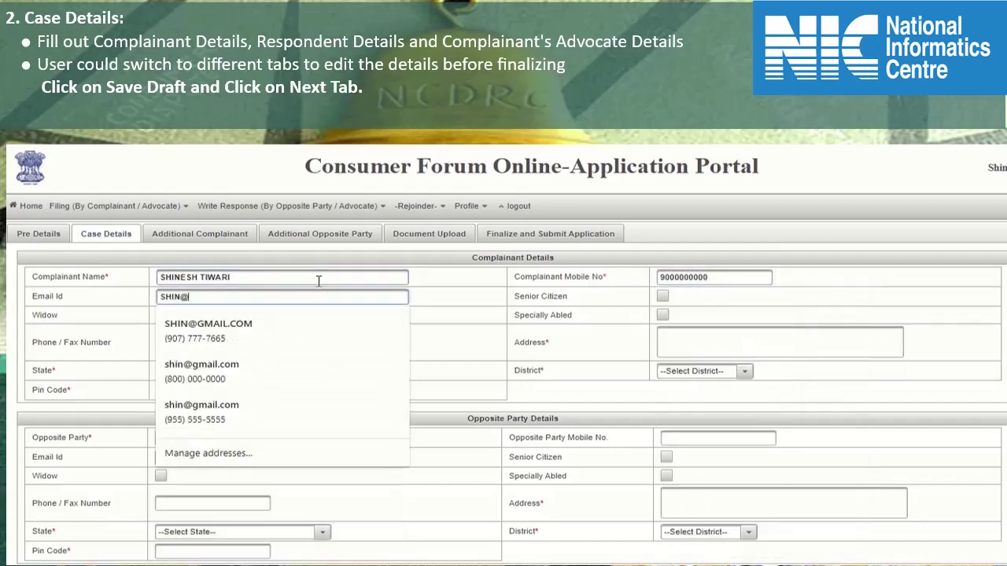
key("Tab")
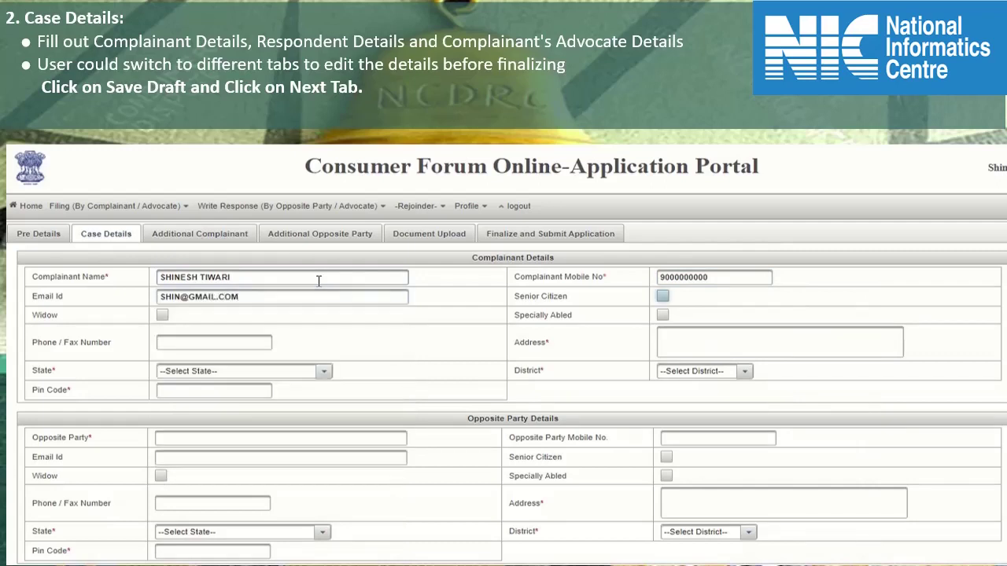
key("Tab")
key("Tab")
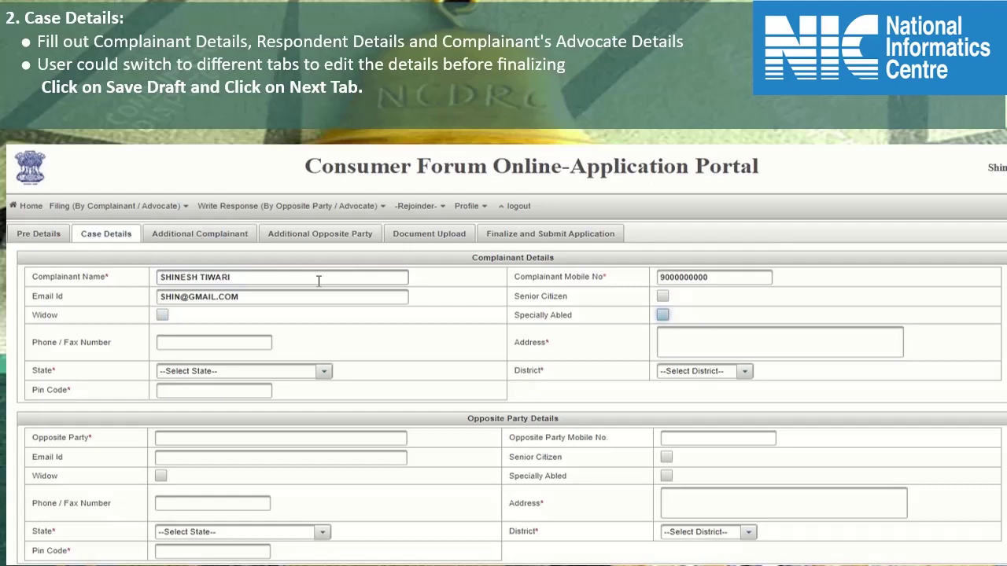
key("Tab")
key("Tab")
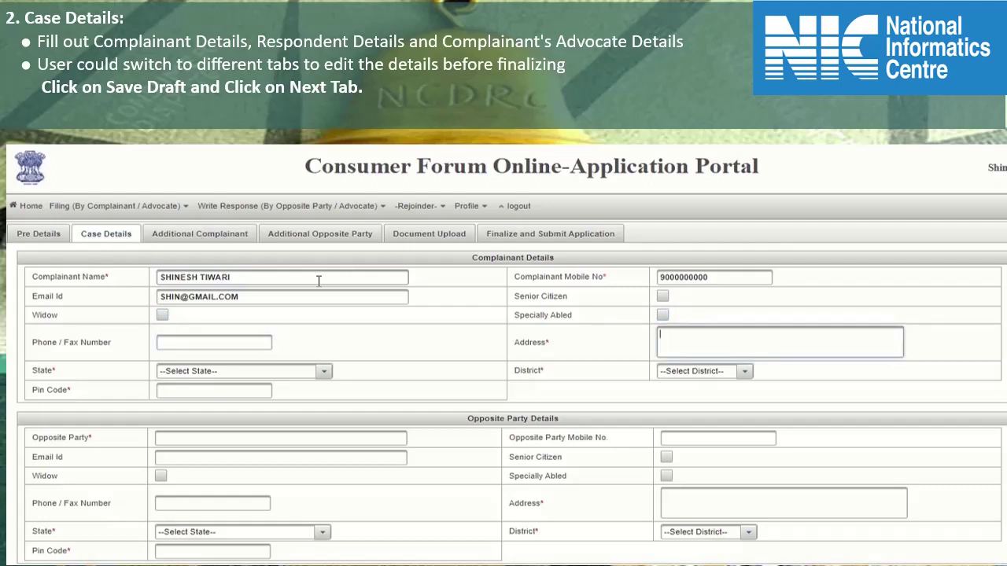
type("ADDRESS")
key("Tab")
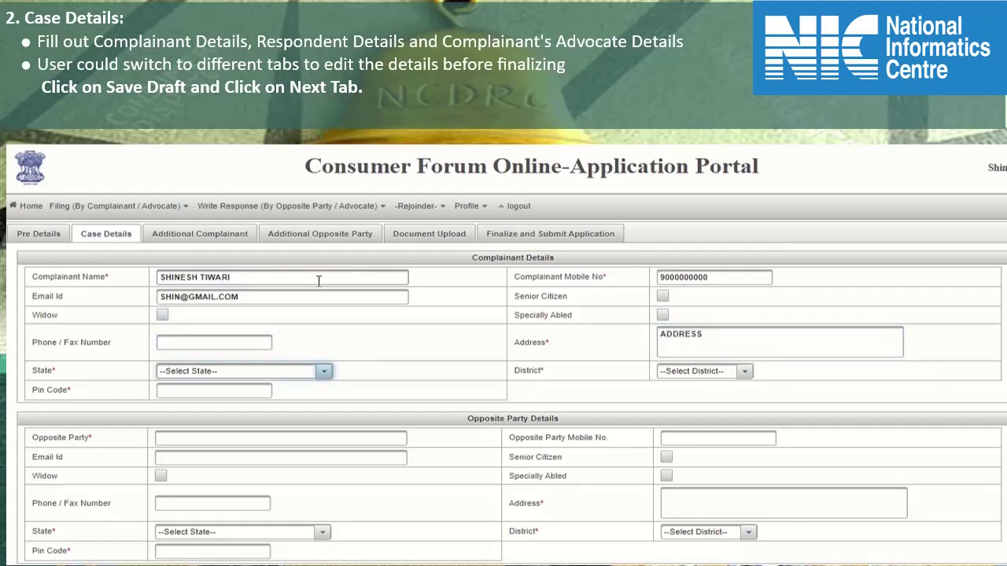
- Set the complainant's state to BIHAR and district to BANKA, and enter the pin code
key("alt+Down")
key("Down")
key("Down")
key("Down")
key("Down")
key("Down")
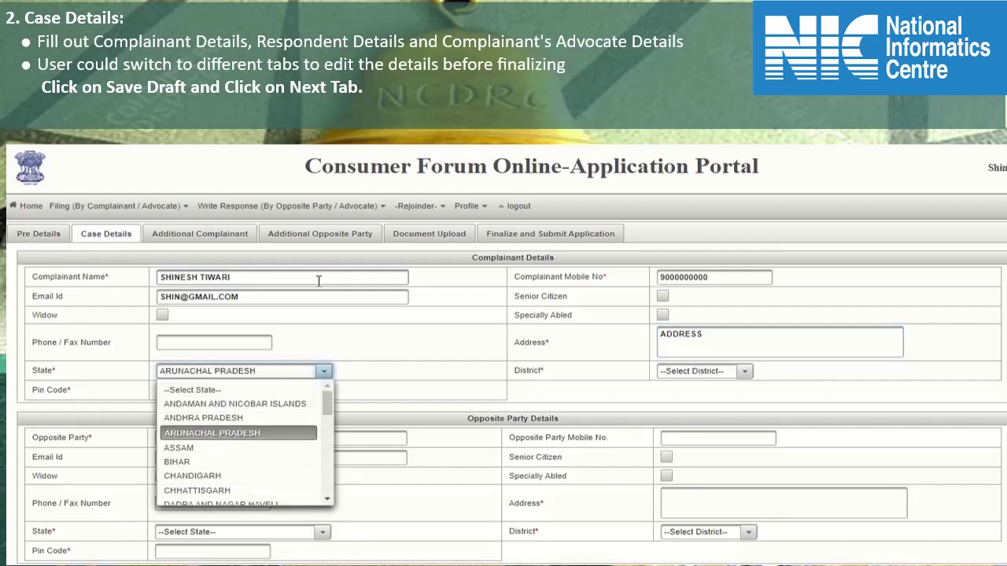
key("Return")
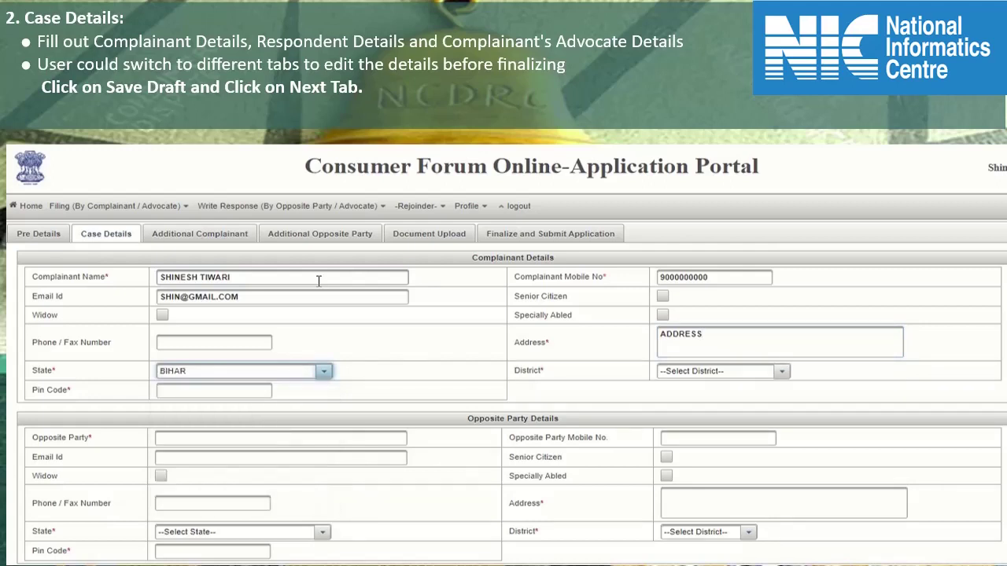
key("Tab")
key("Down")
key("alt+Down")
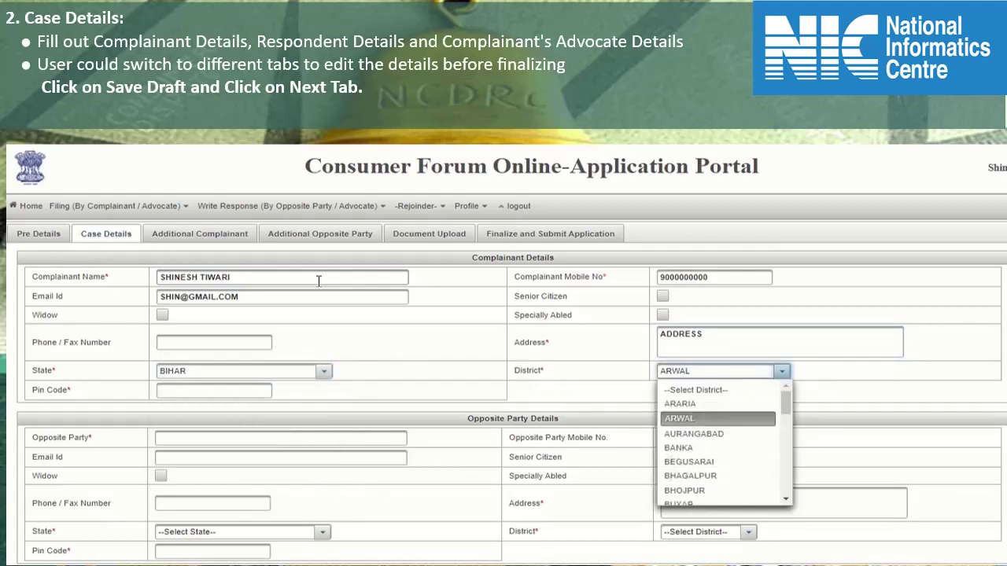
key("Down")
key("Down")
key("Return")
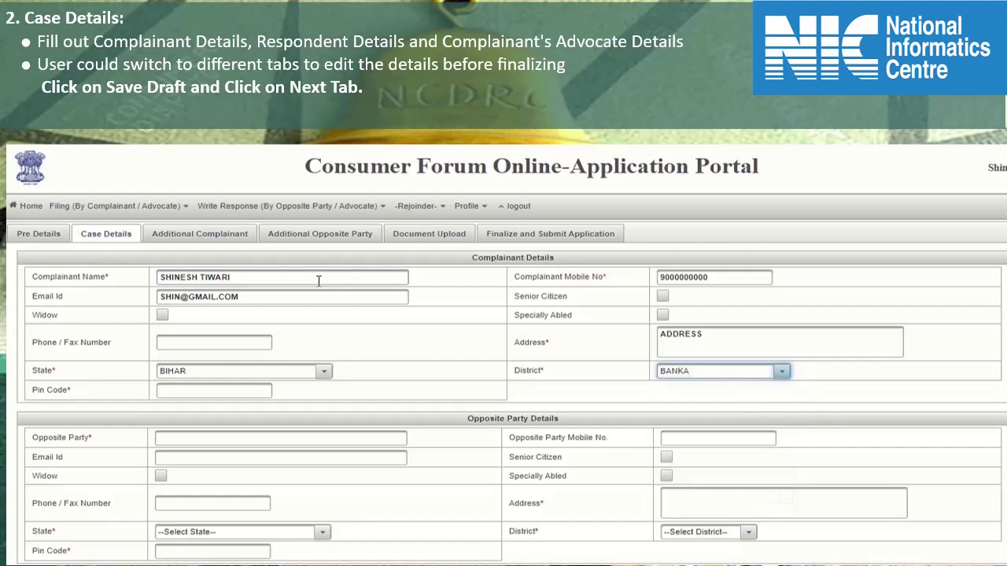
key("Tab")
type("787878")
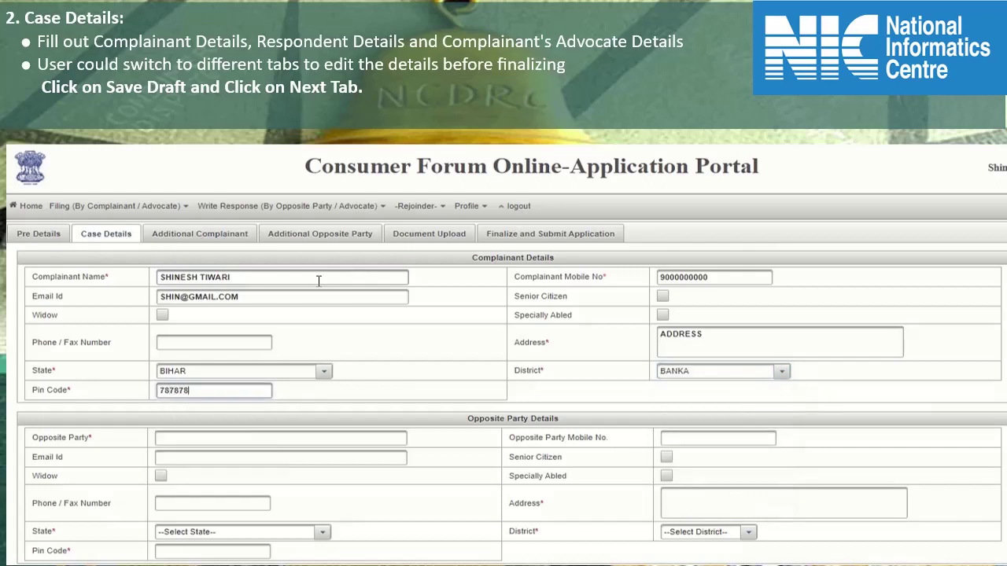
key("Tab")
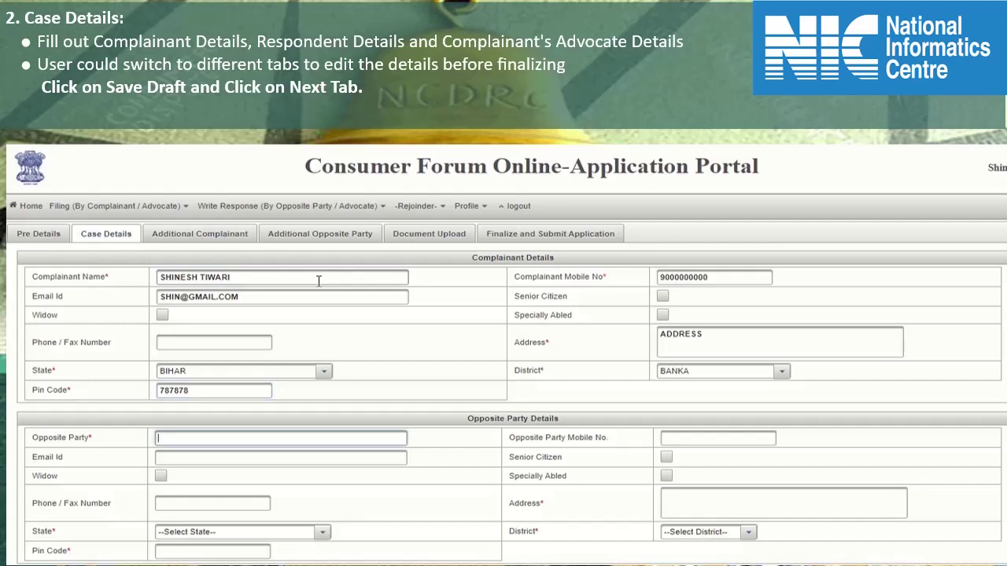
- Fill in the opposite party's name, mobile, address, CHHATTISGARH state, BIJAPUR district and pin code
key("Tab")
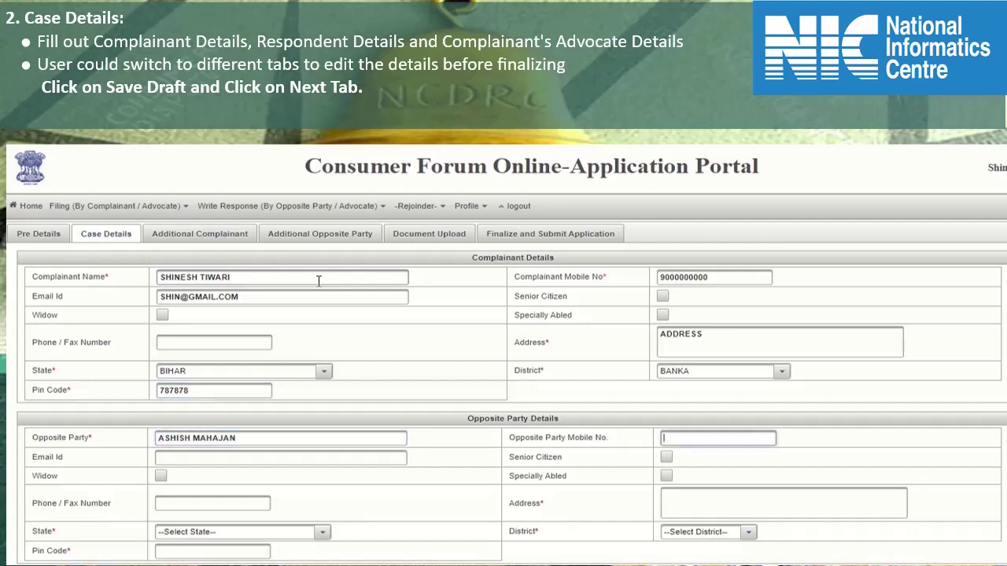
key("Tab")
type("ADDRESS")
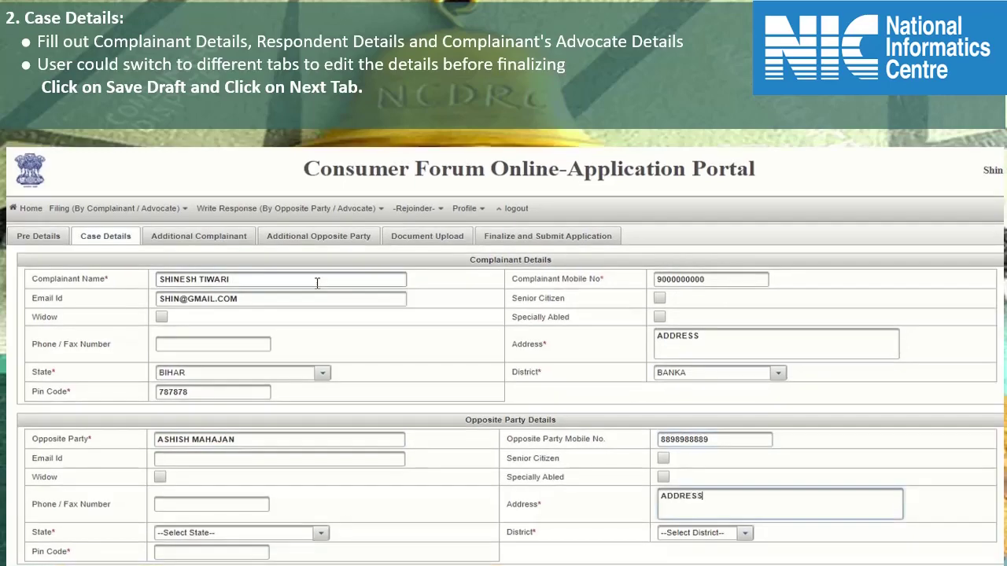
key("Tab")
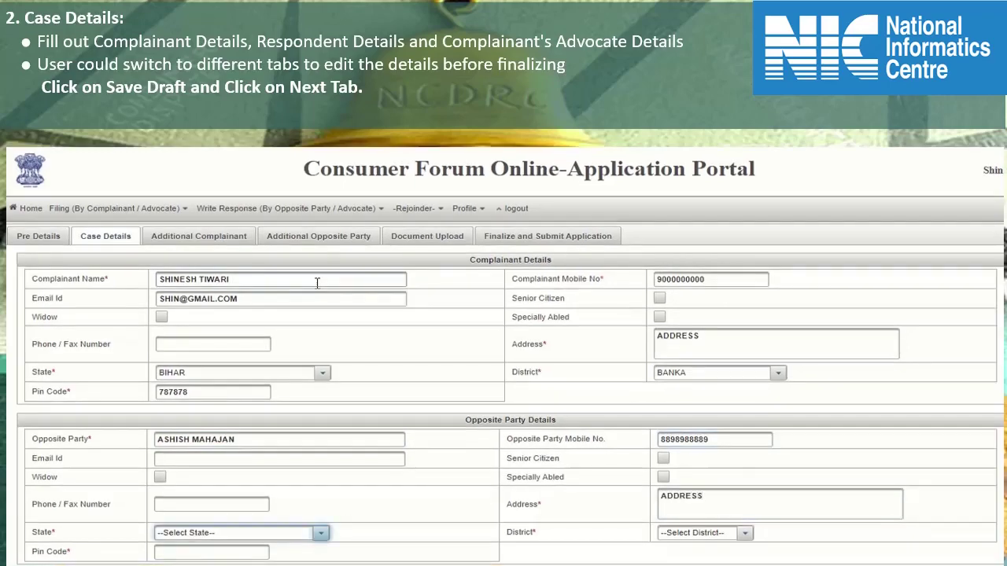
key("alt+Down")
type("chh")
key("Return")
key("Tab")
key("alt+Down")
type("bij")
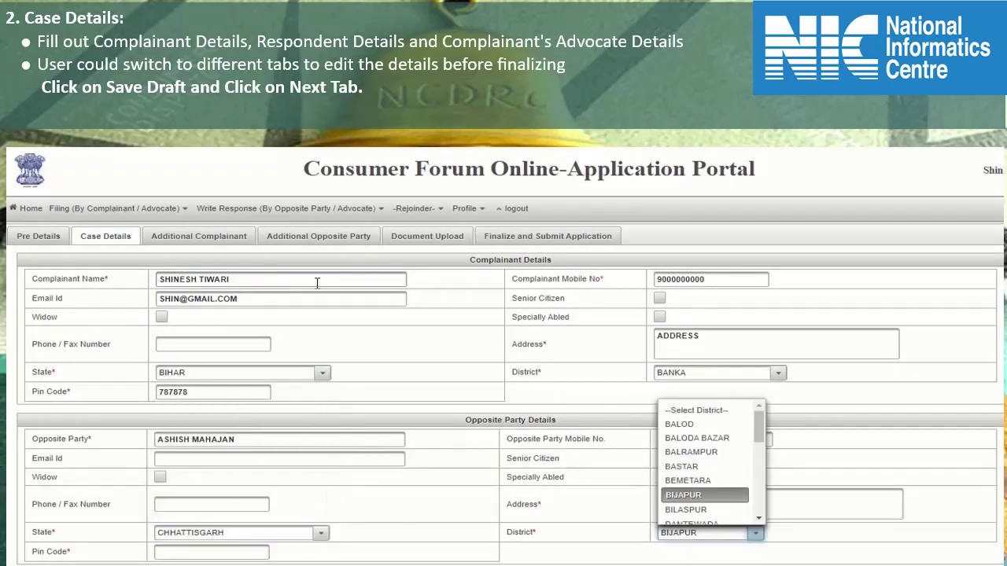
key("Return")
key("Tab")
type("786676")
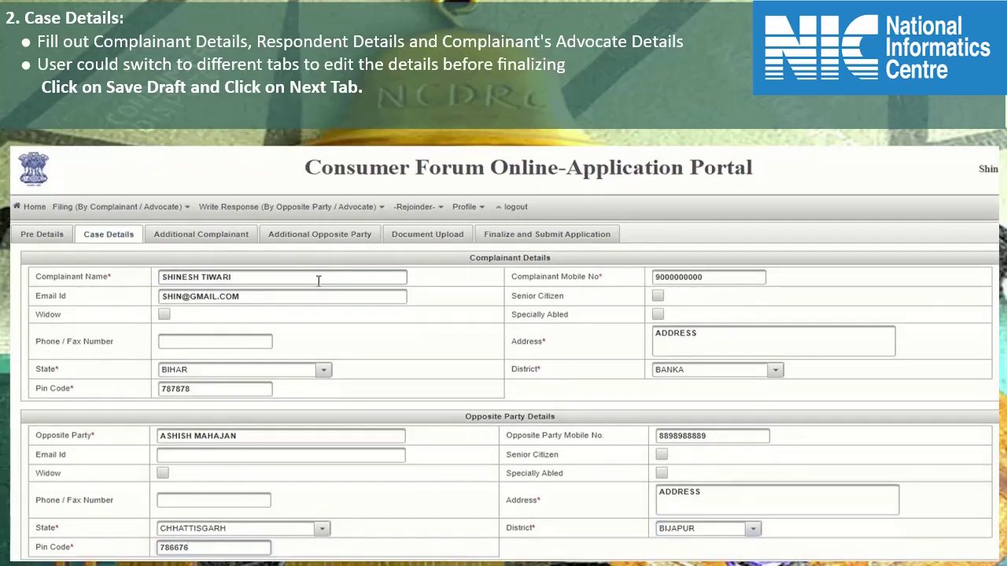
- Mark the advocate as known and enter their name, mobile, address, ARUNACHAL PRADESH, EAST KAMENG and pin code
scroll(517, 370, "down", 3)
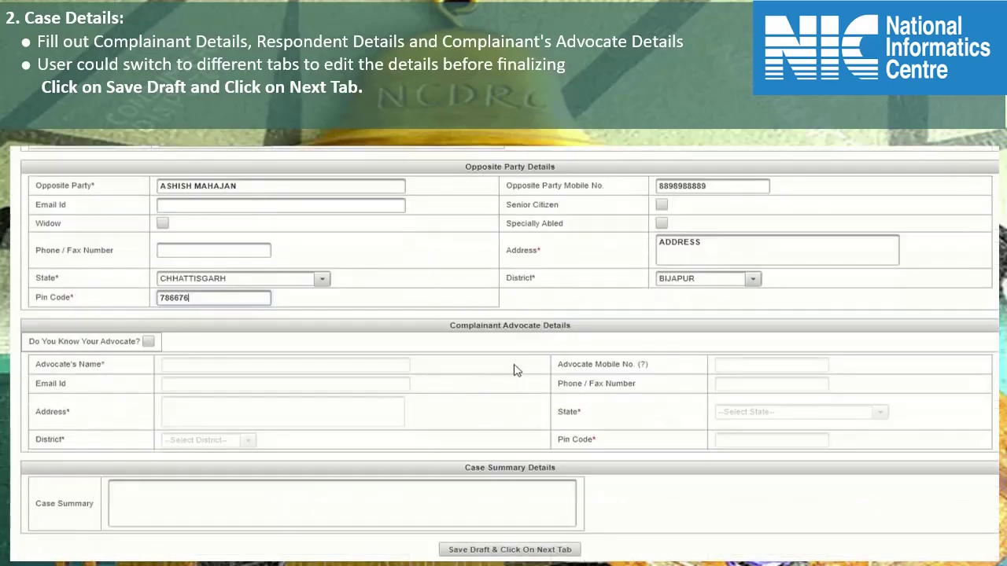
left_click(148, 342)
left_click(186, 365)
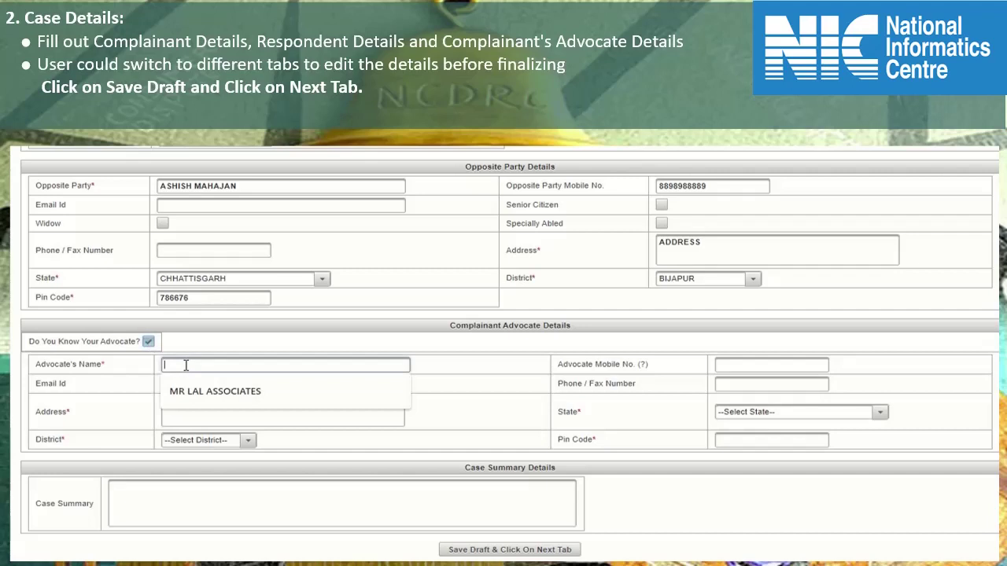
type("LAL ASSOCIATES")
key("Tab")
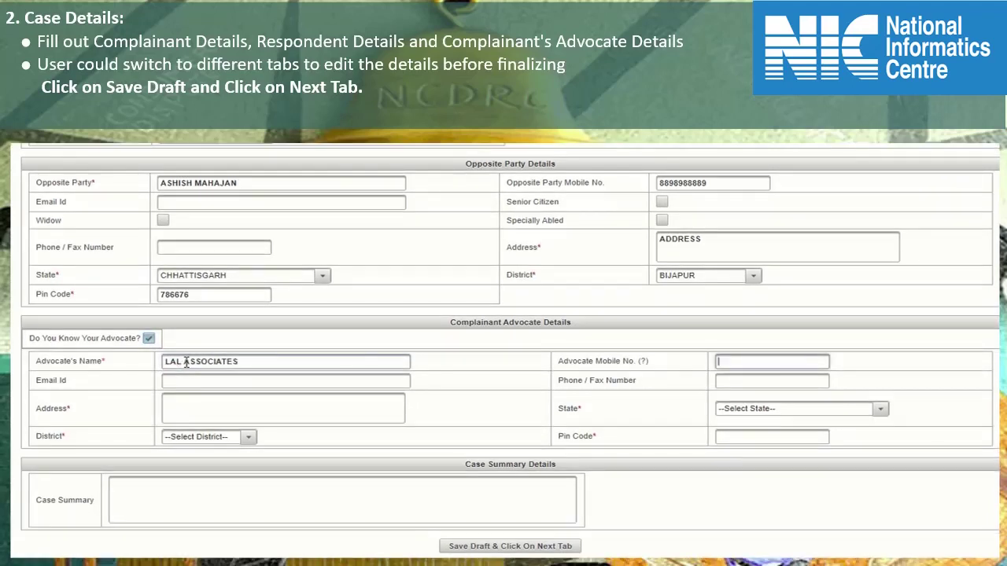
key("Tab")
key("Tab")
key("Tab")
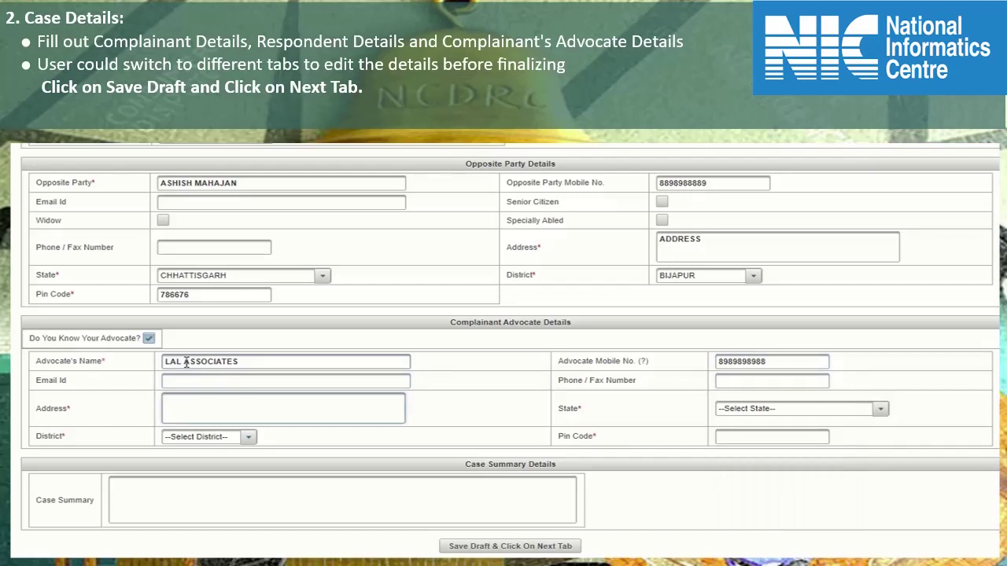
type("ADDRESS")
key("Tab")
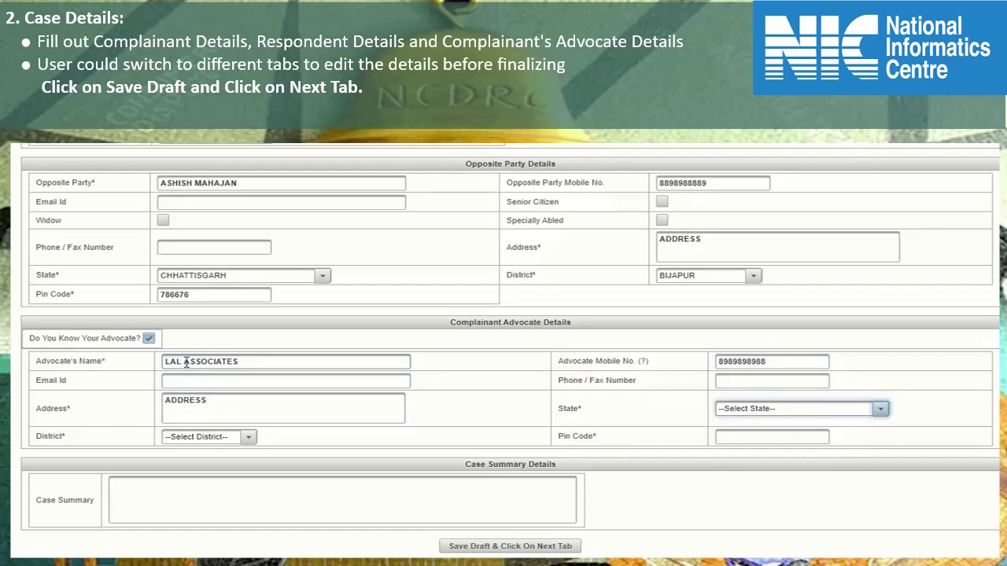
key("alt+Down")
key("Down")
key("Down")
key("Down")
key("Return")
key("Tab")
key("Down")
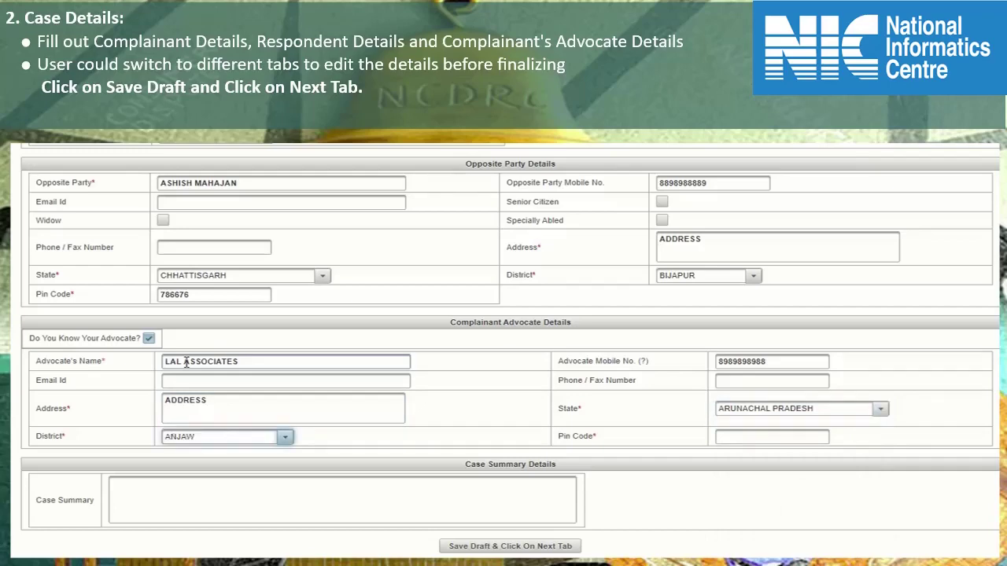
key("alt+Down")
key("Down")
key("Down")
key("Down")
key("Return")
key("Tab")
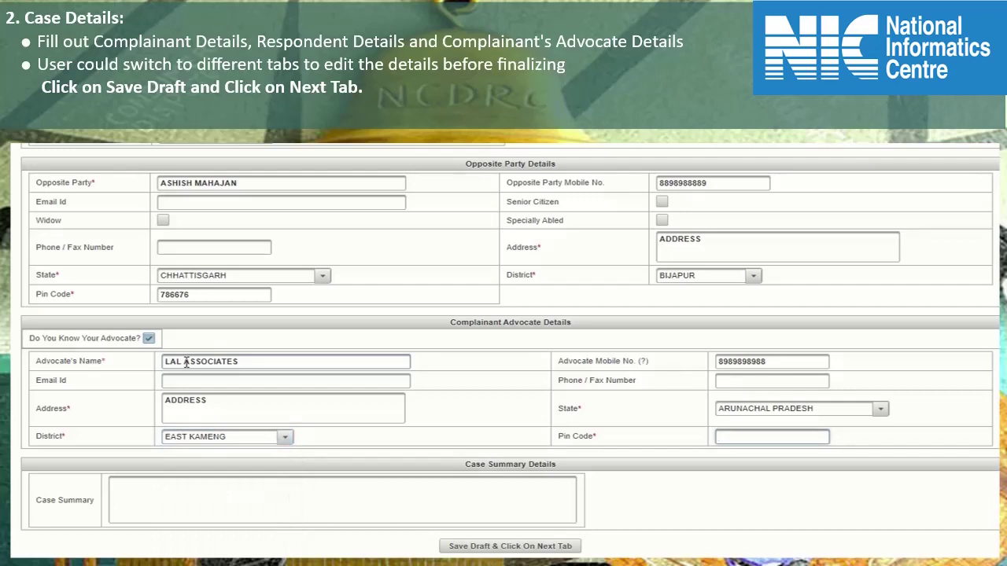
type("677676")
key("Tab")
- Enter 'BRIEFING ABOUT CASE' as the case summary, save the draft, and go to Additional Complainant
type("BRI")
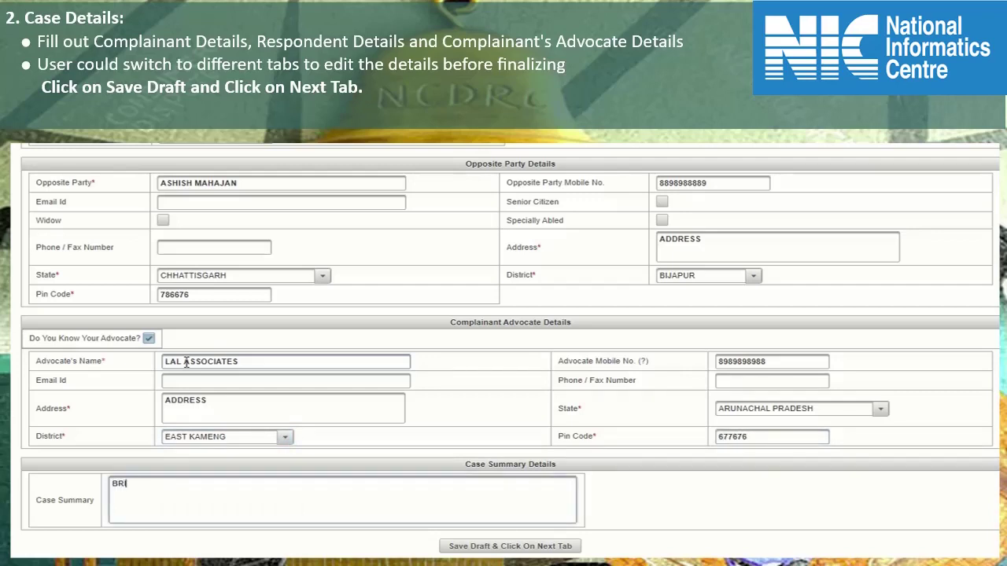
type("EFING ABOUT CASE")
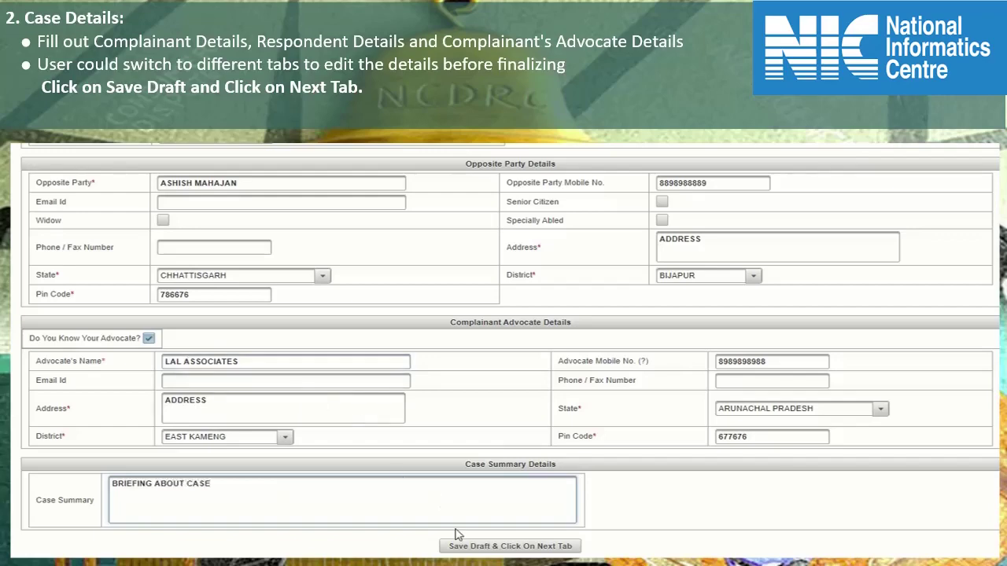
left_click(471, 550)
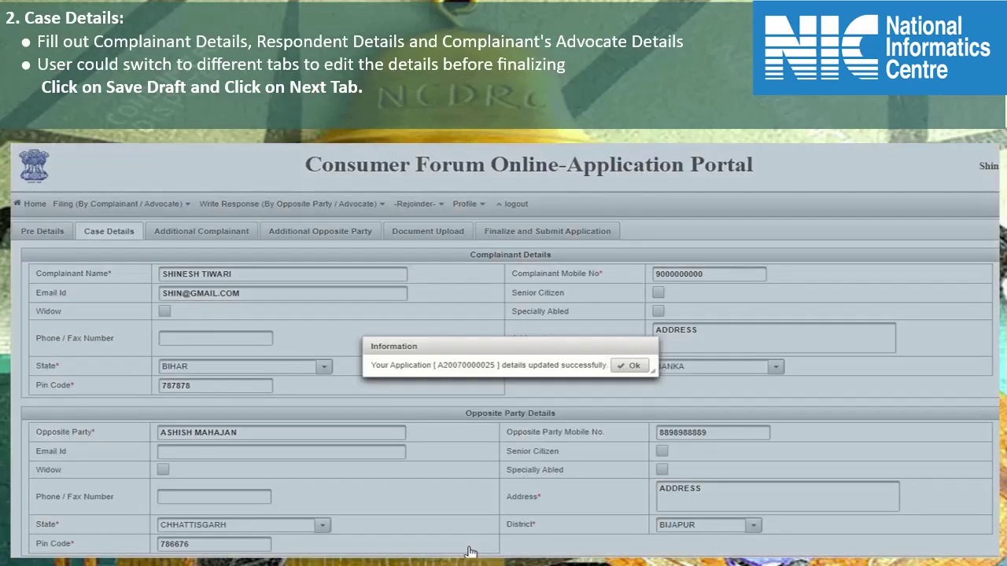
left_click(629, 366)
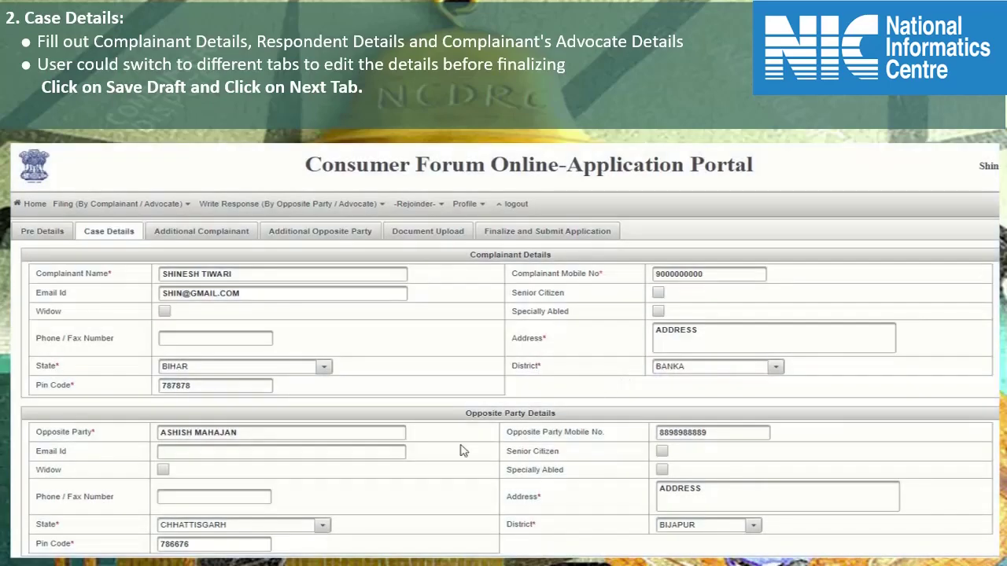
left_click(189, 234)
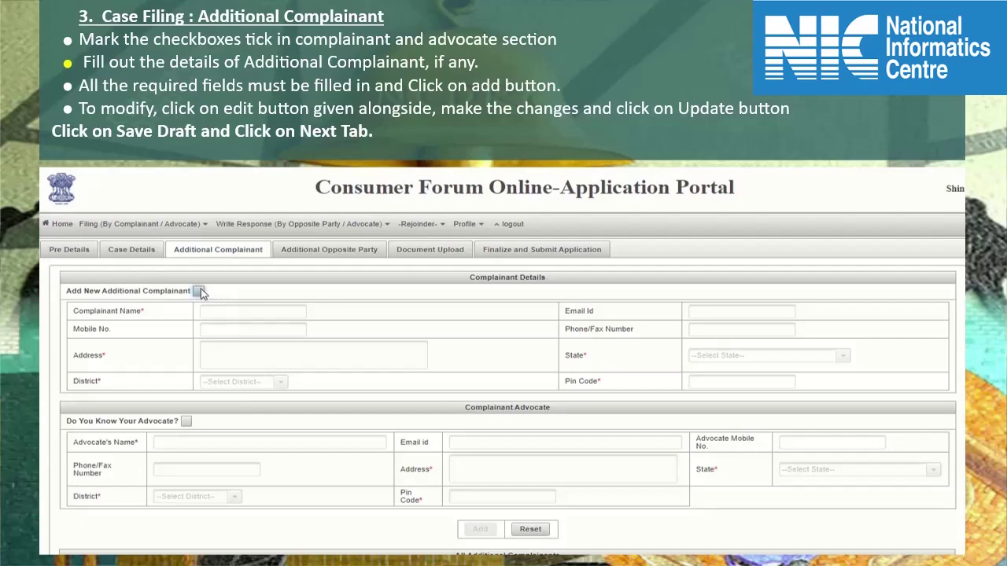
- Enter the additional complainant's name, address, ANDHRA PRADESH state, EAST GODAVARI district and pin code
left_click(198, 291)
left_click(233, 312)
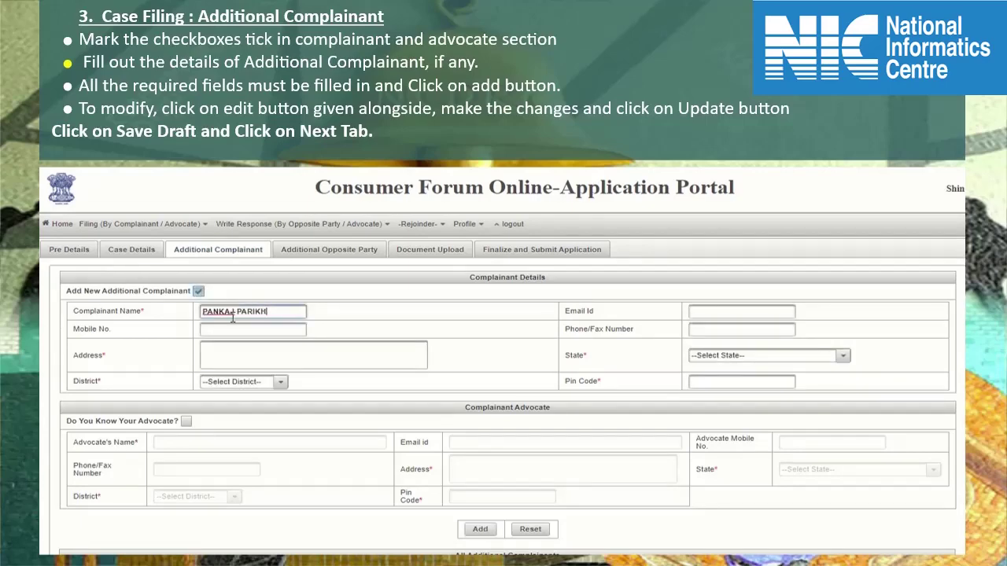
key("Tab")
key("Tab")
key("Tab")
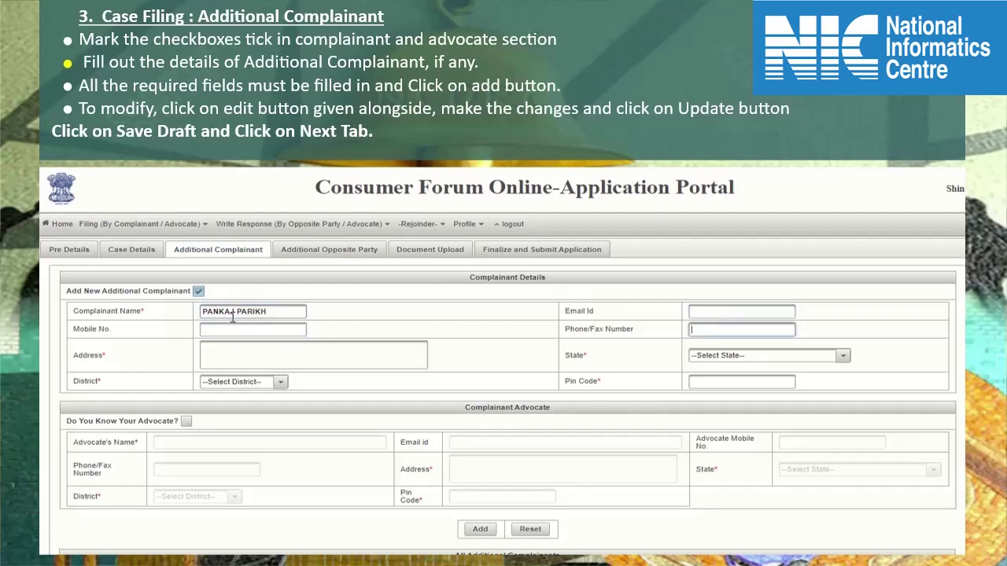
key("Tab")
type("ADRESS")
key("Tab")
key("alt+Down")
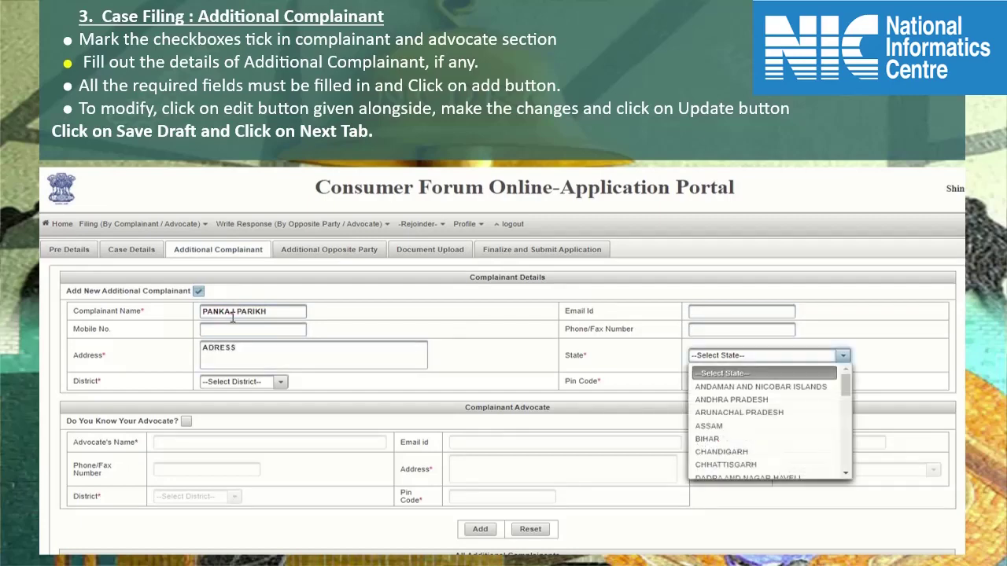
key("Down")
key("Down")
key("Return")
key("Tab")
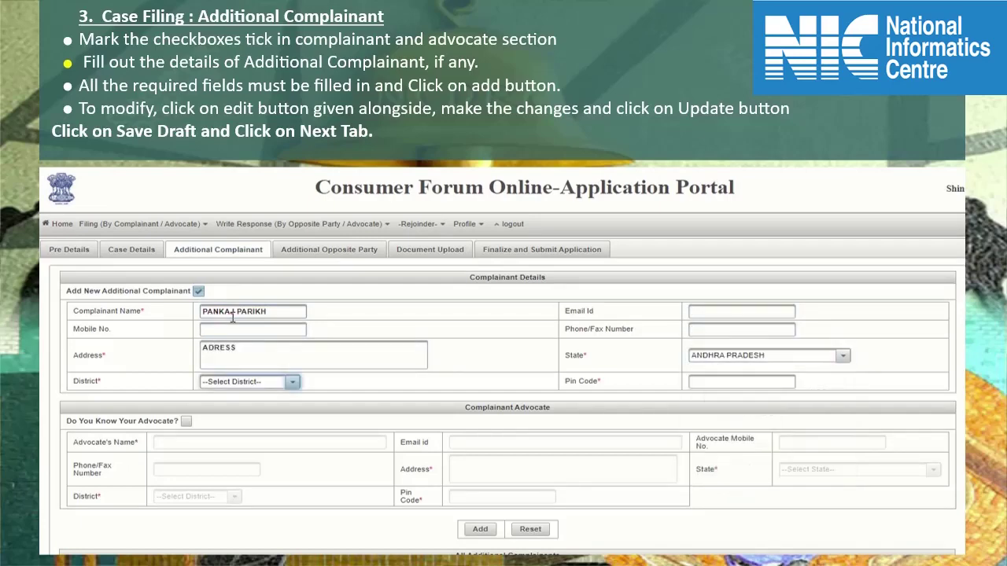
key("alt+Down")
key("Down")
key("Down")
key("Down")
key("Return")
key("Tab")
type("788666")
- Record their advocate's name, address, ANDAMAN AND NICOBAR ISLANDS state, NICOBARS district and pin code
key("Tab")
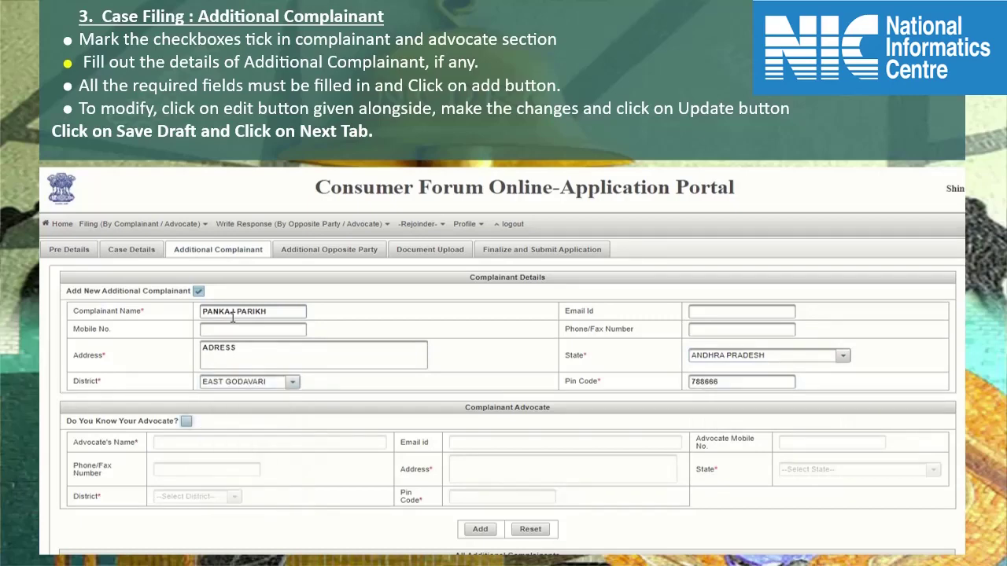
key("shift+Tab")
key("Tab")
key("space")
key("Tab")
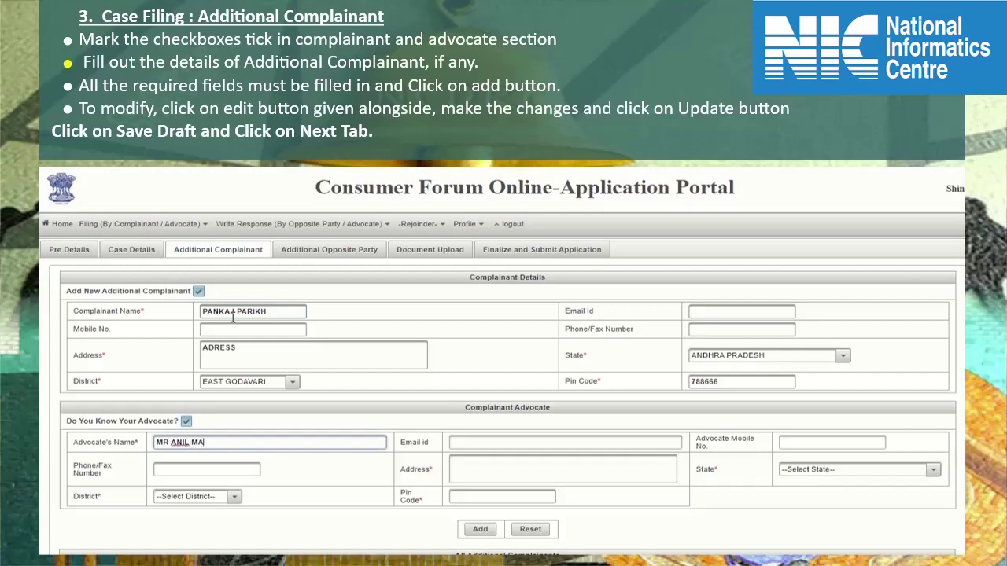
key("Tab")
key("Tab")
key("Tab")
key("Tab")
type("ADDRESS")
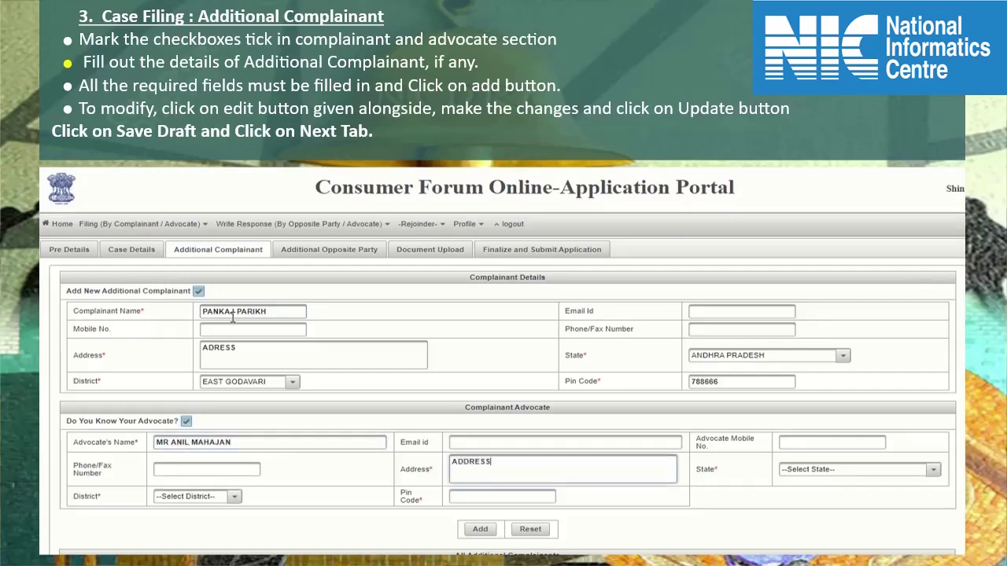
key("Tab")
key("alt+Down")
key("Down")
key("Return")
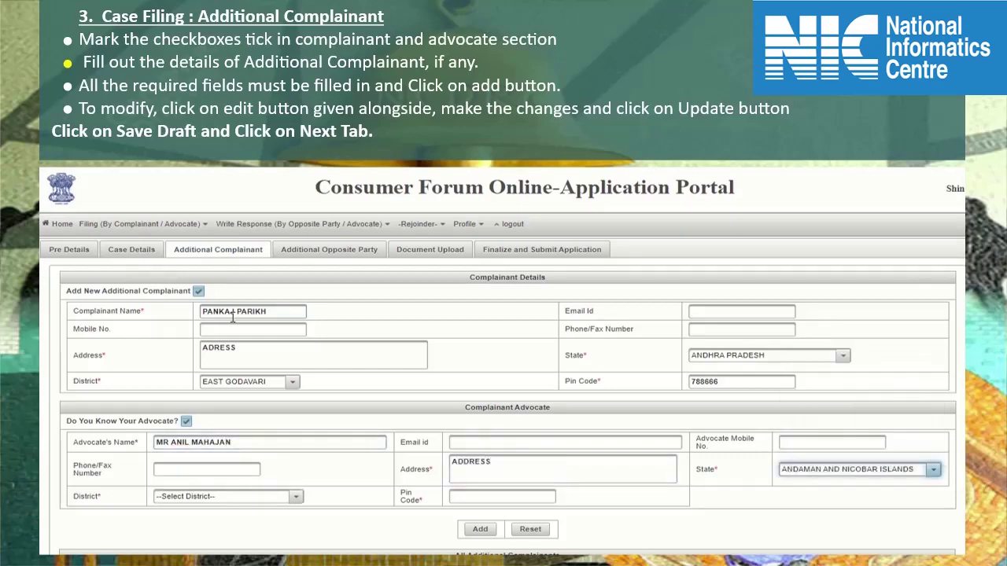
key("Tab")
key("alt+Down")
key("Down")
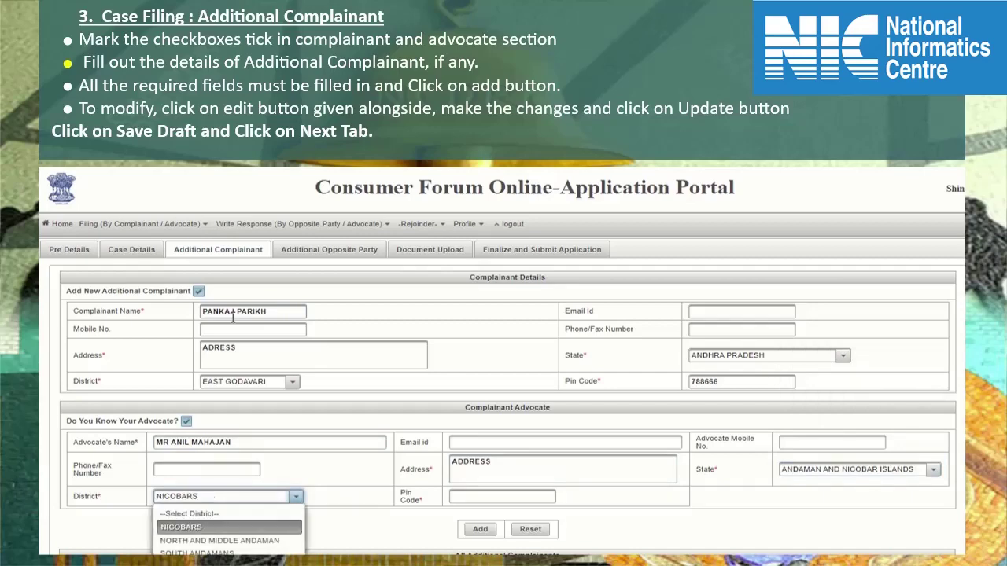
key("Return")
key("Tab")
type("787878")
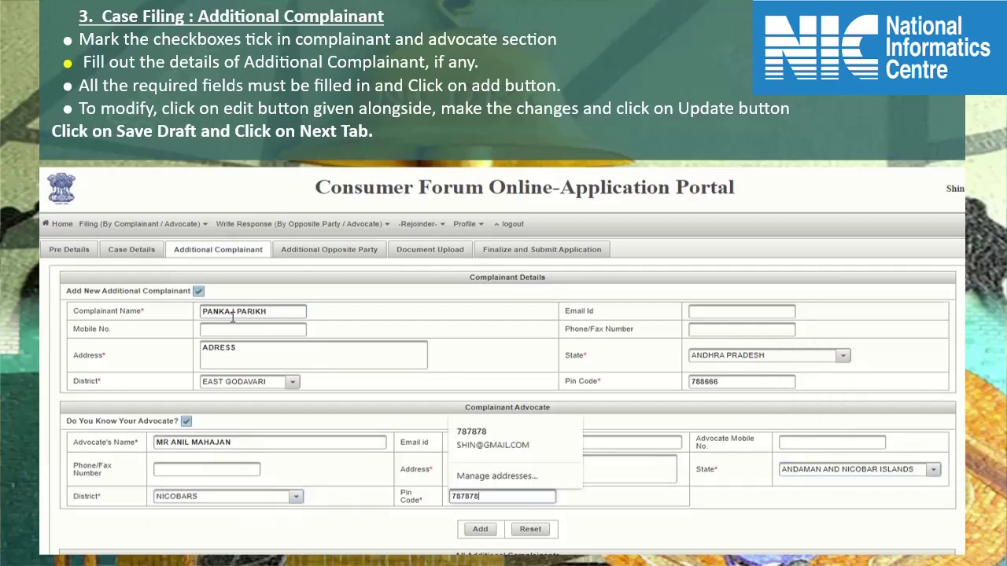
scroll(483, 464, "down", 1)
- Add the complainant to the list, then edit the address to 'ADRESS OF ADDITIONAL COMPLAINANT' and update
left_click(482, 461)
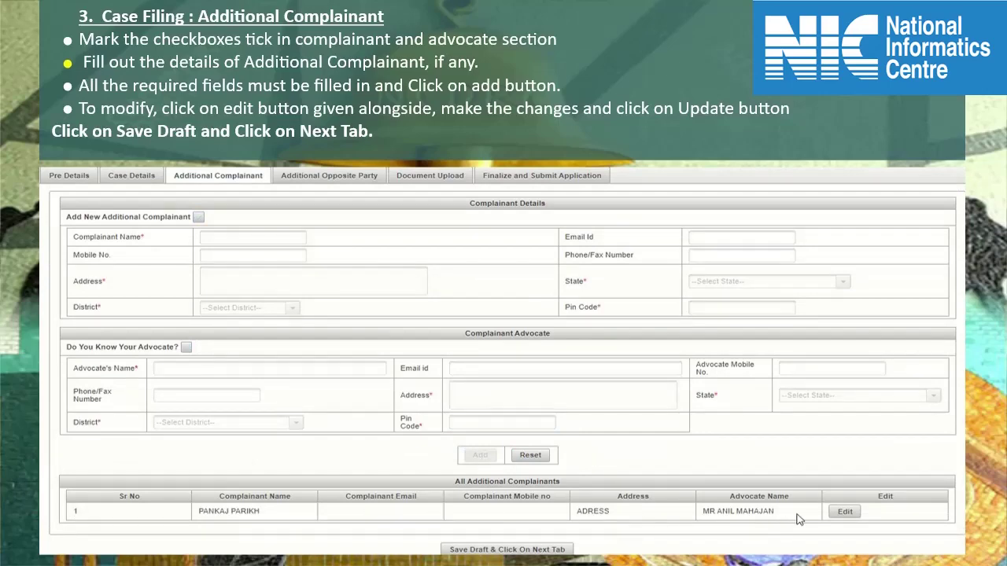
left_click(845, 512)
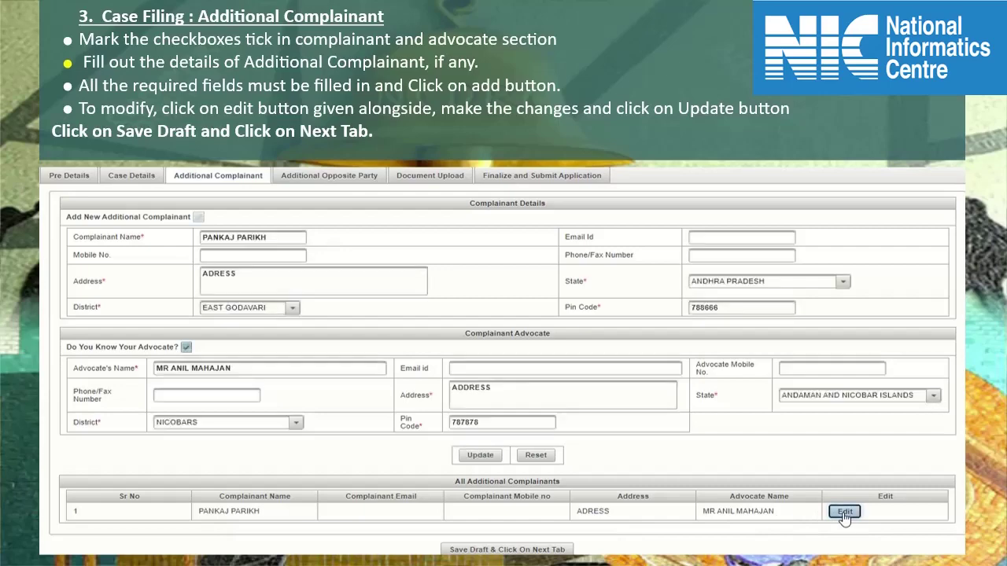
left_click(295, 277)
type("OF ADDITIONAL COMPLA")
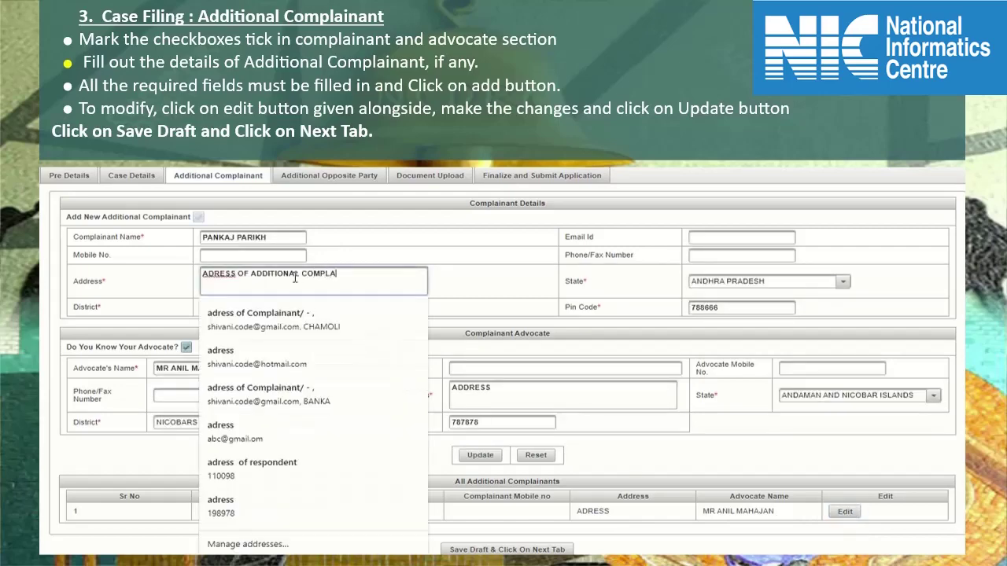
type("INANT")
left_click(527, 264)
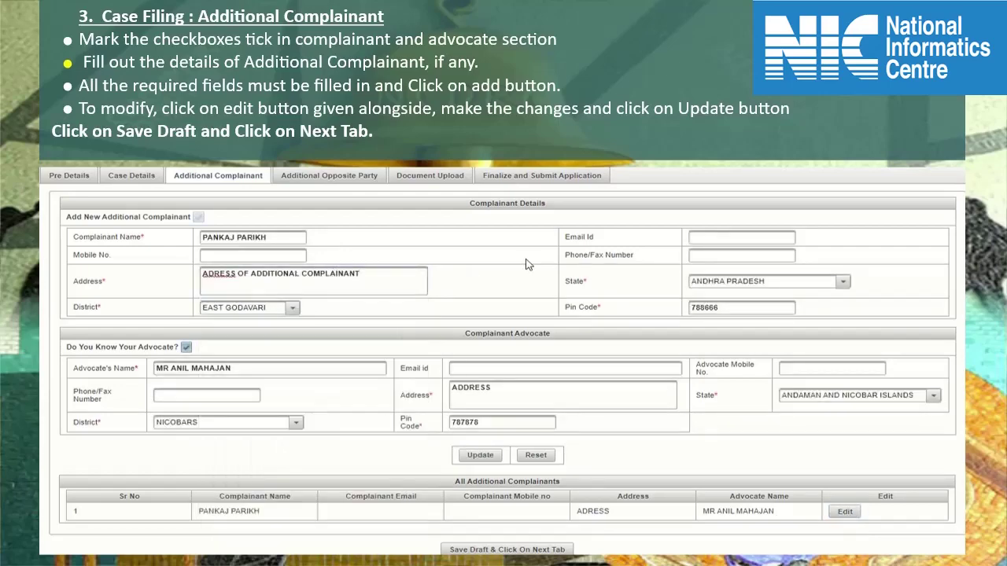
left_click(495, 460)
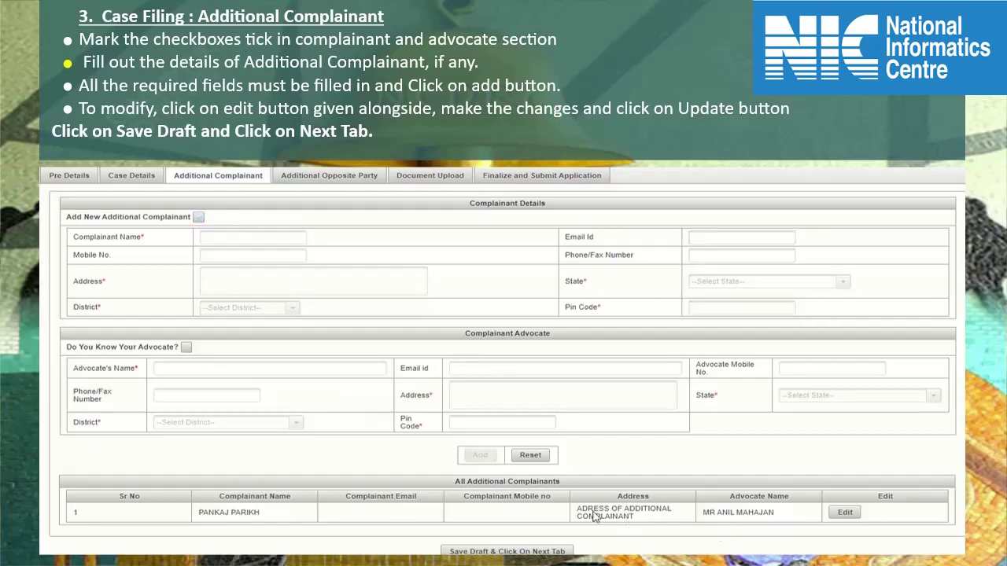
left_click_drag(579, 510, 646, 521)
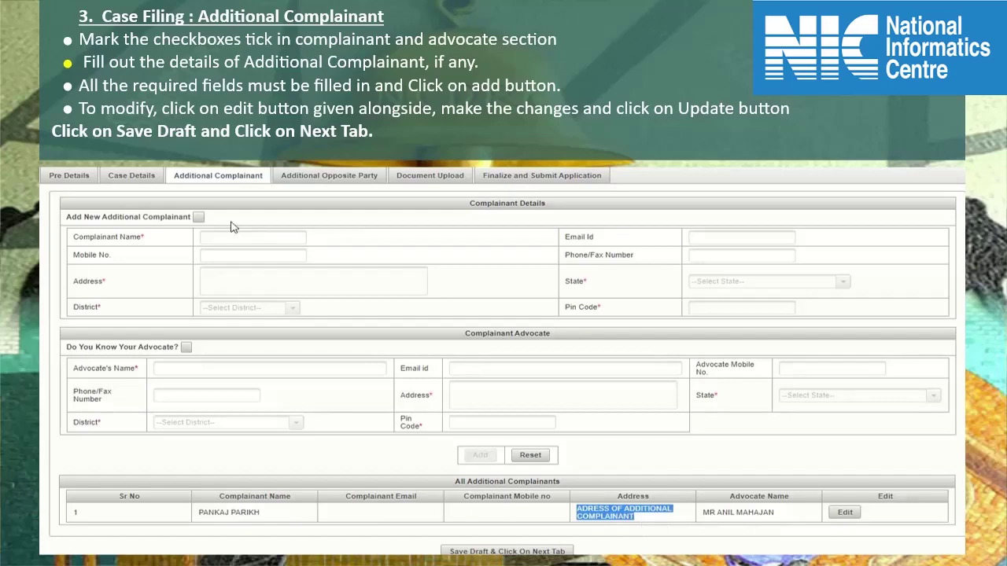
- Try starting another additional complainant, then cancel it
left_click(197, 218)
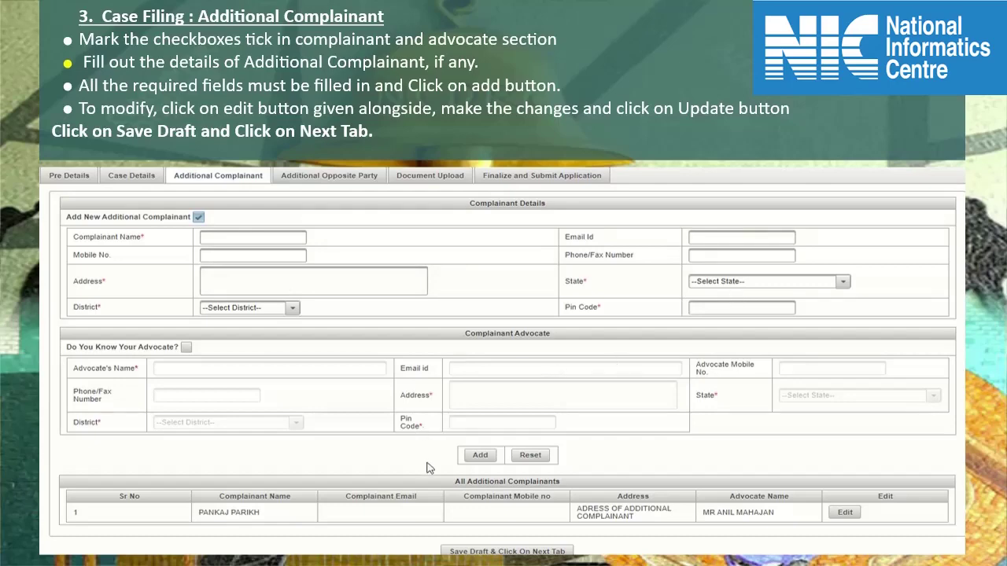
left_click(478, 456)
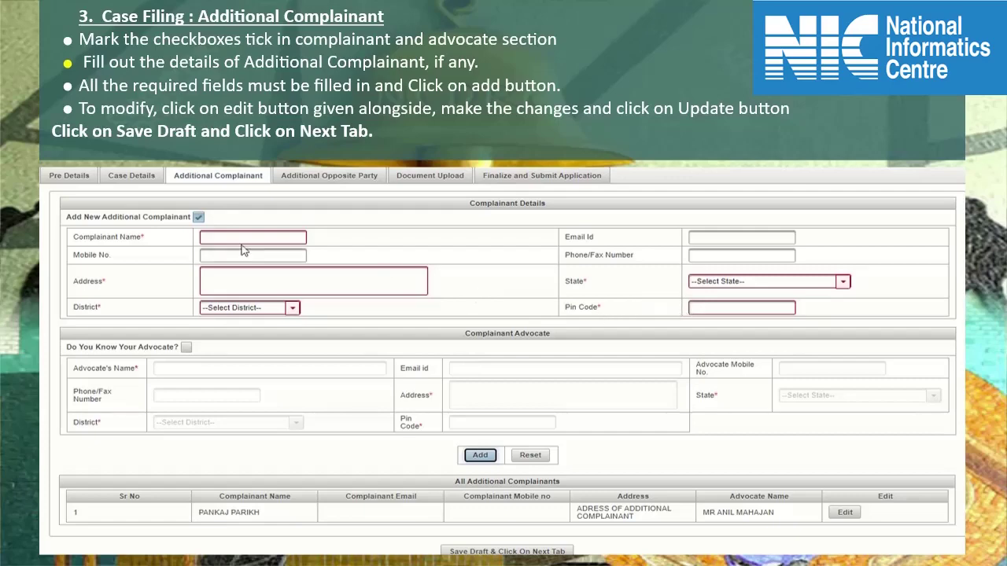
left_click(199, 217)
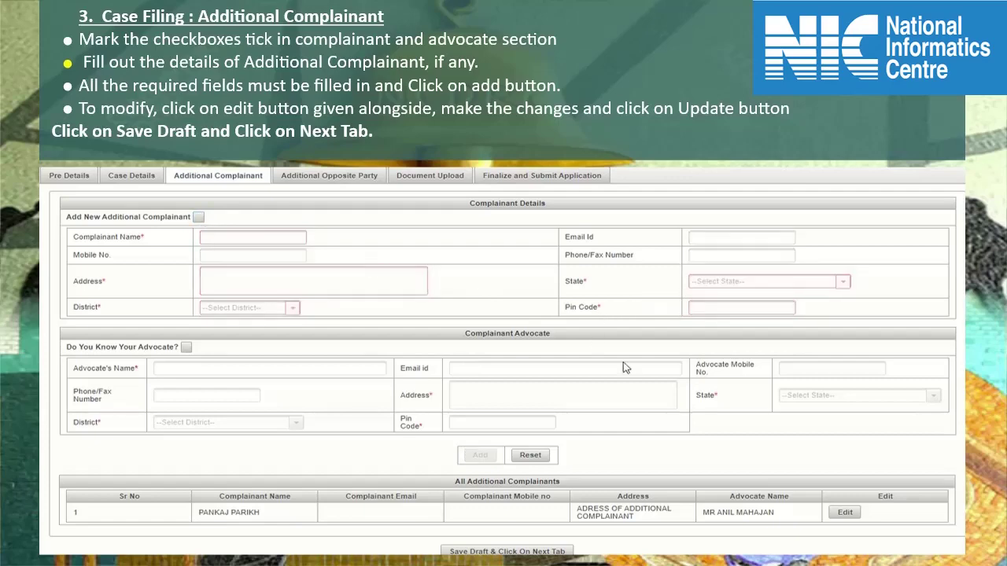
- Save the additional complainant draft and move to the Additional Opposite Party section
scroll(629, 402, "down", 1)
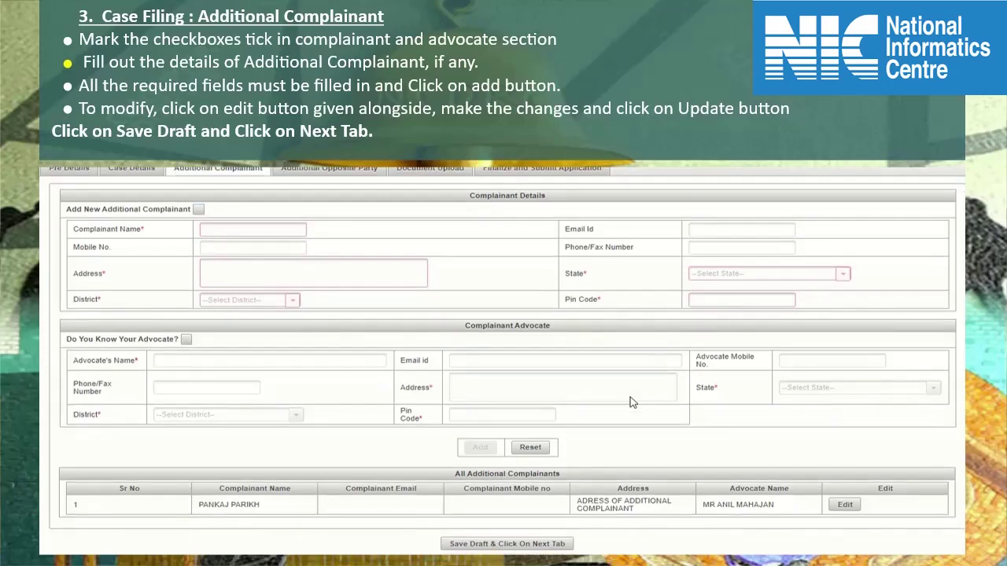
left_click(550, 544)
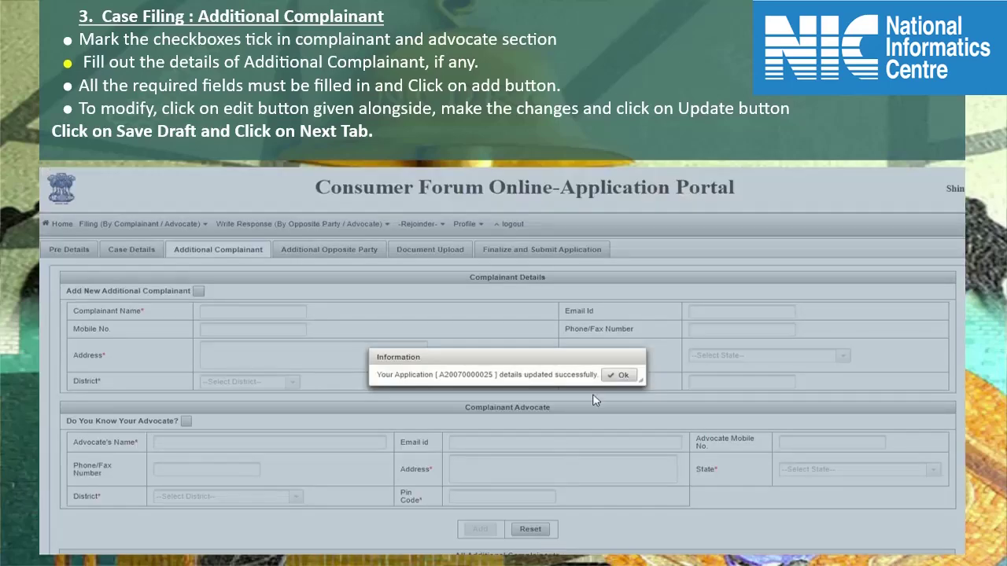
left_click(621, 375)
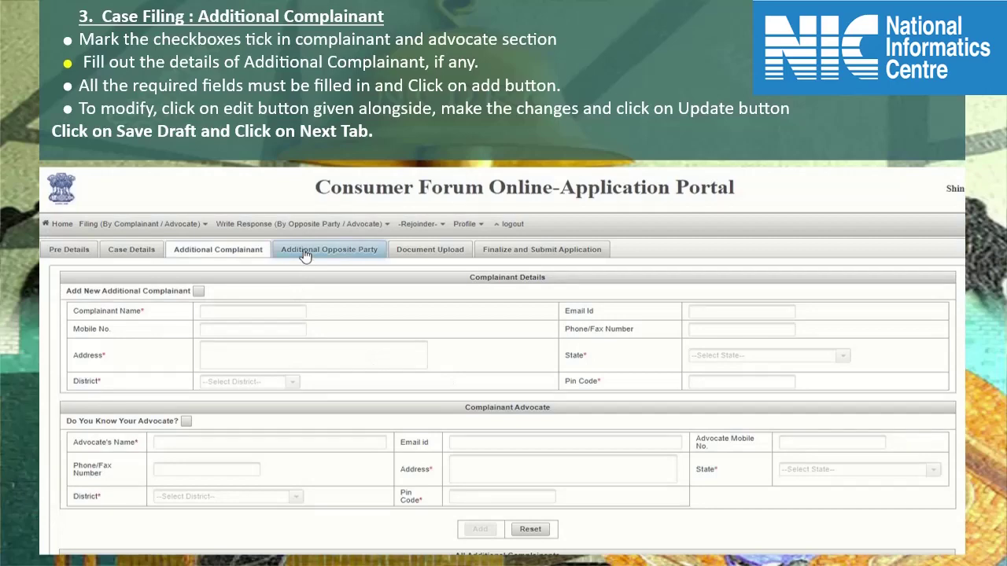
left_click(306, 256)
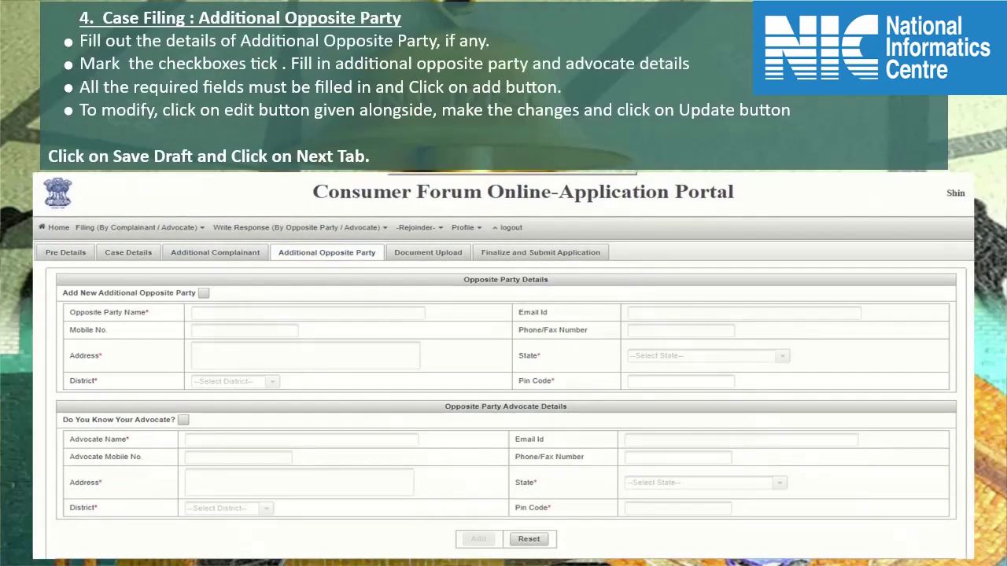
- Add a new additional opposite party and enter their name, e-mail address and mobile number
left_click(203, 292)
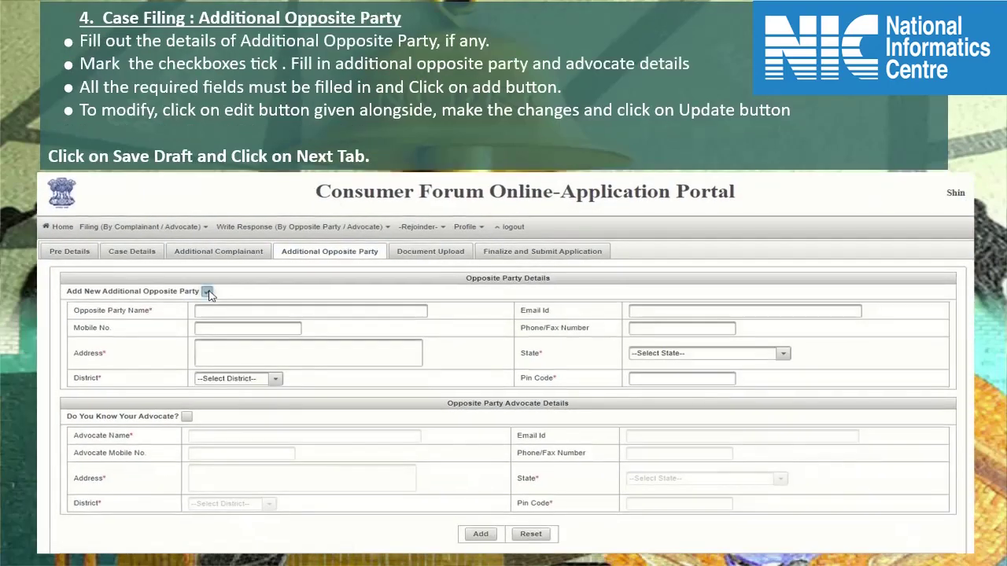
left_click(210, 312)
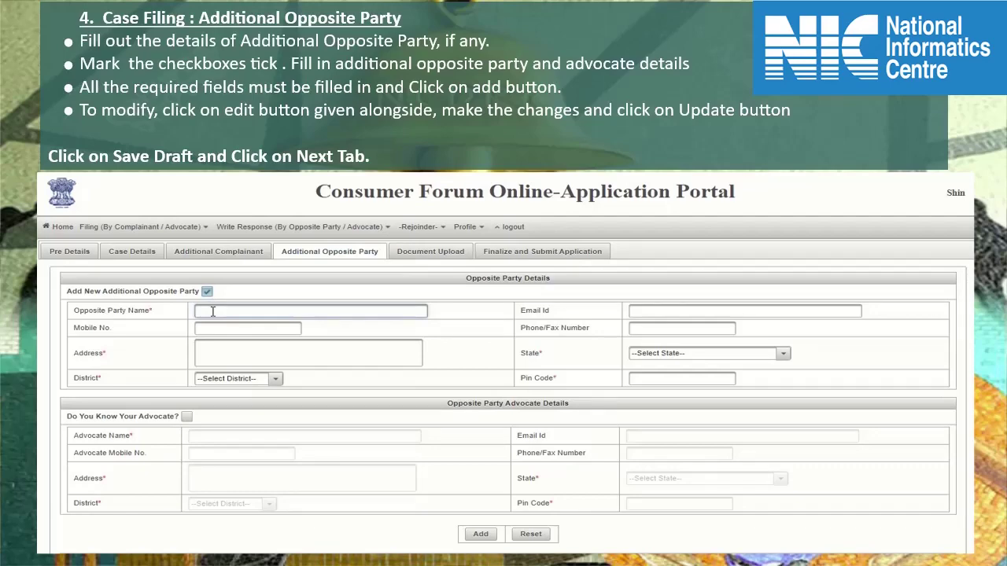
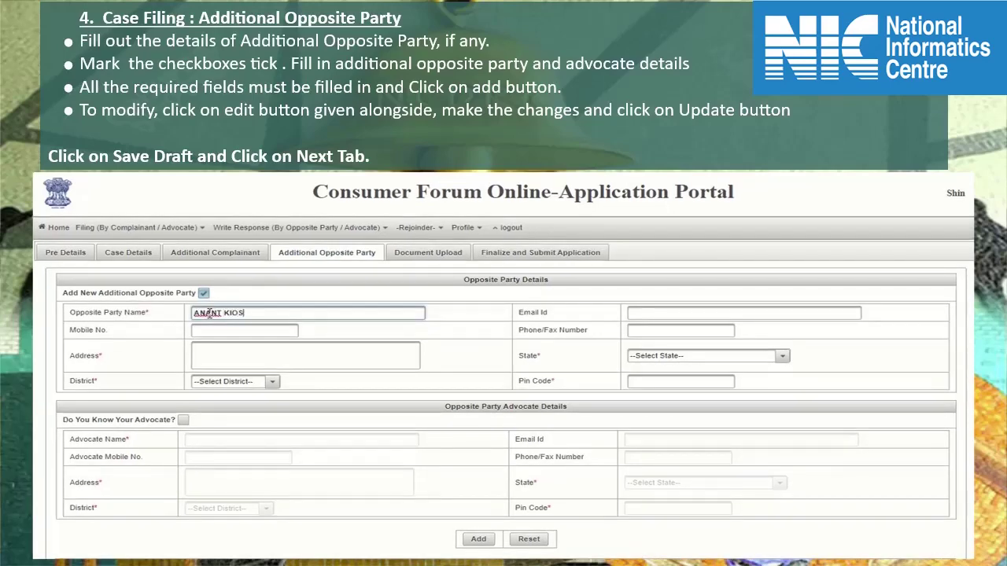
key("Tab")
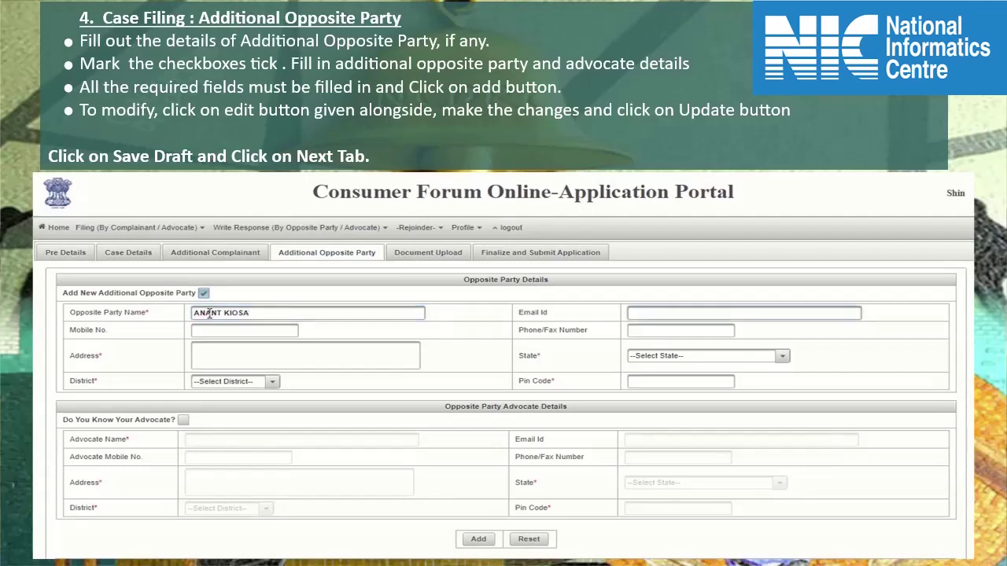
key("Tab")
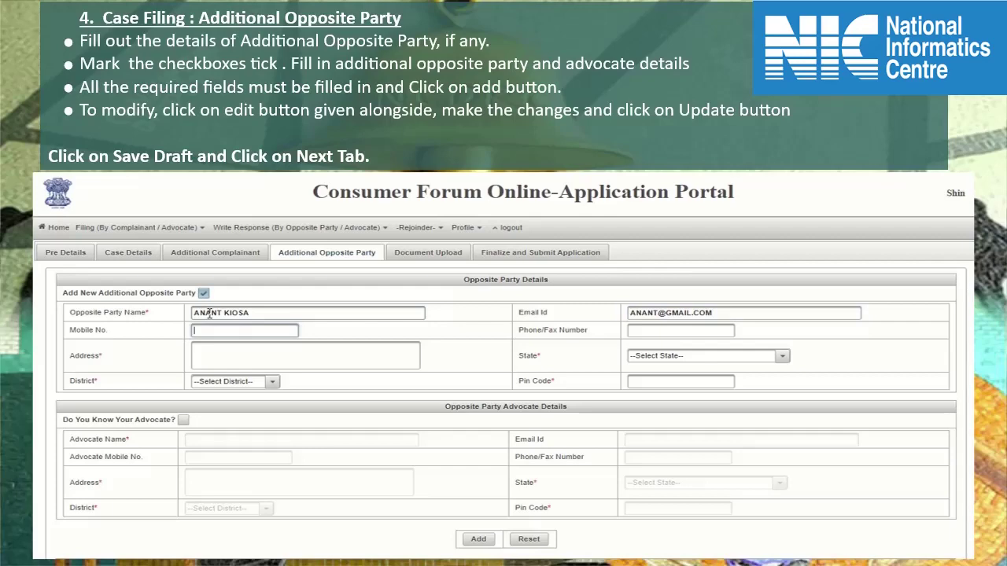
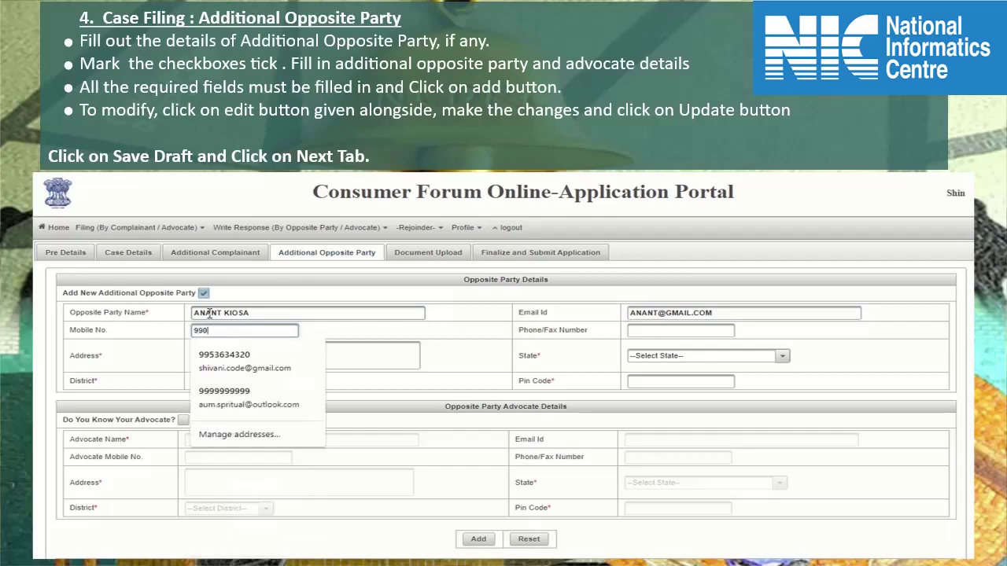
key("Tab")
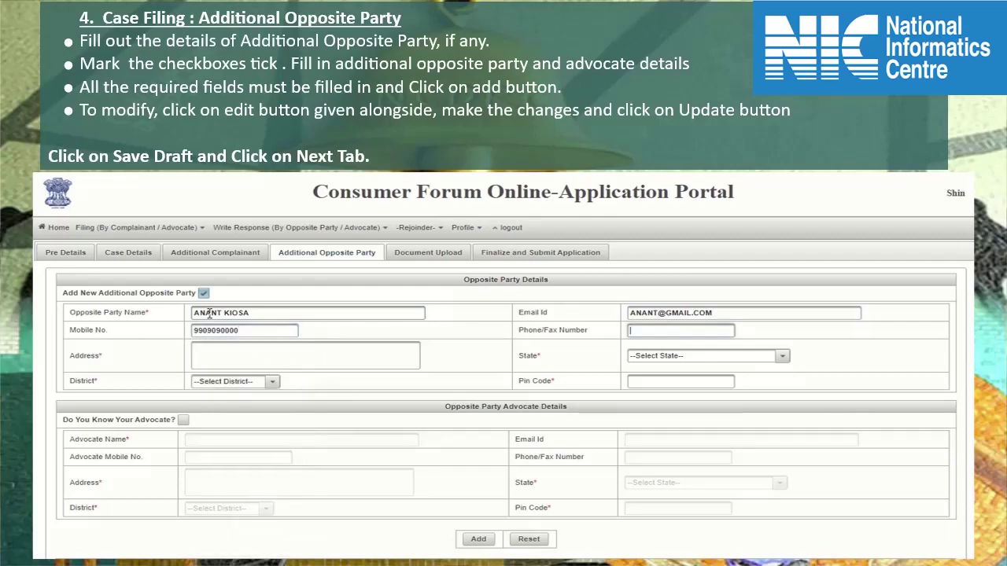
key("Tab")
- Give the opposite party address 'ADRESS OF RESPONDENT', state ASSAM, district BARPETA, a pin code, and mark their advocate as known
type("ADRESS OF RESPONDENT")
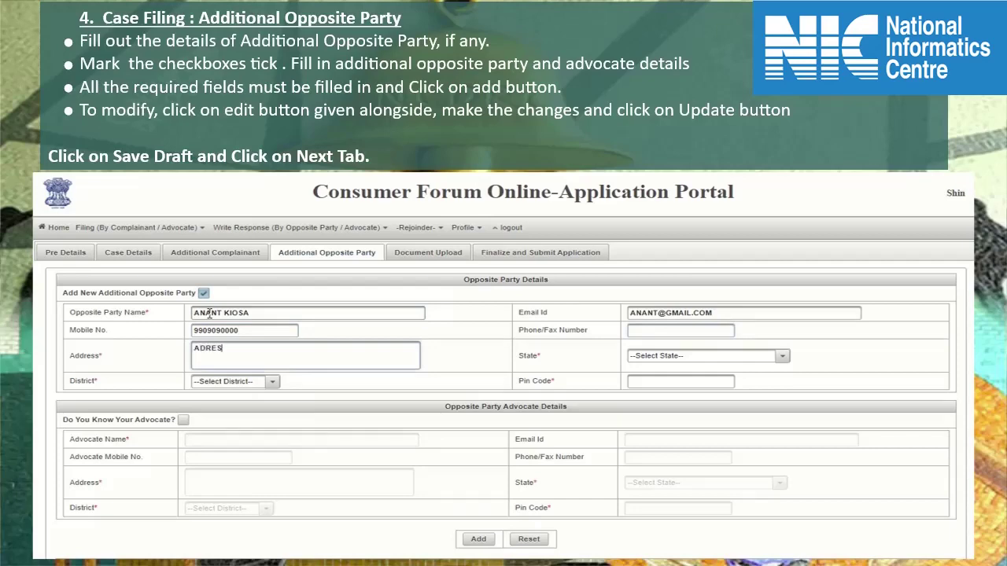
left_click(708, 356)
left_click(661, 427)
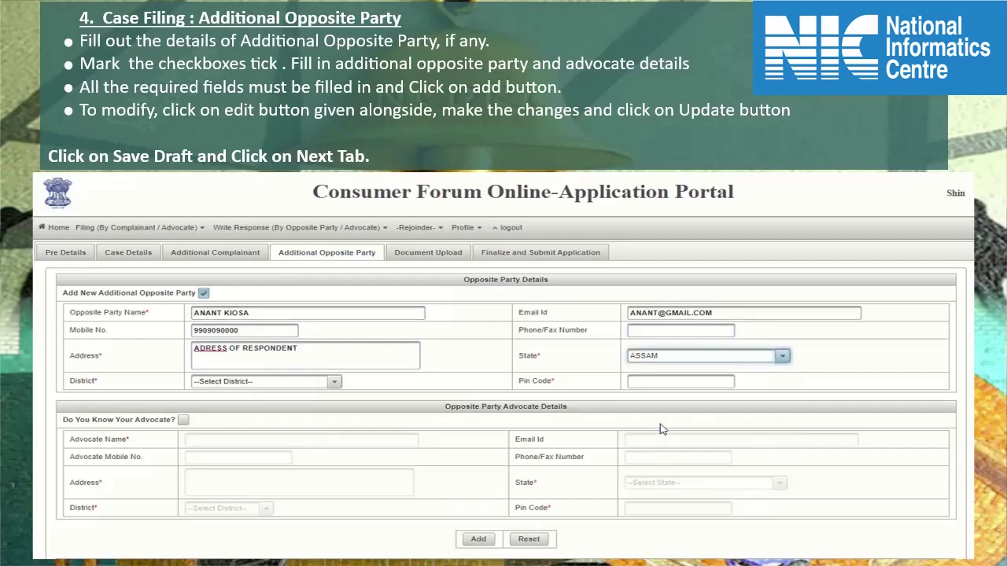
left_click(291, 383)
left_click(265, 426)
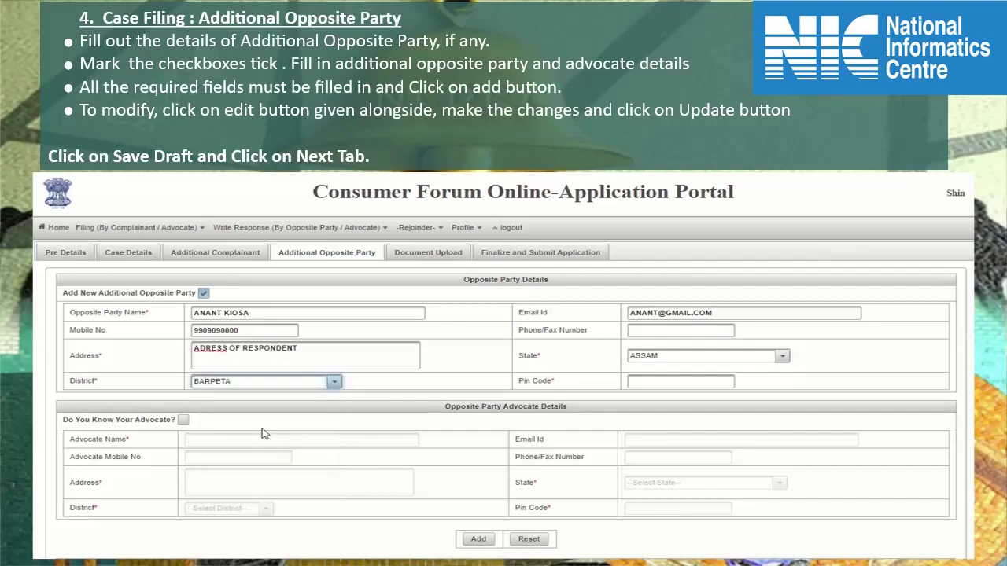
left_click(663, 384)
type("190888")
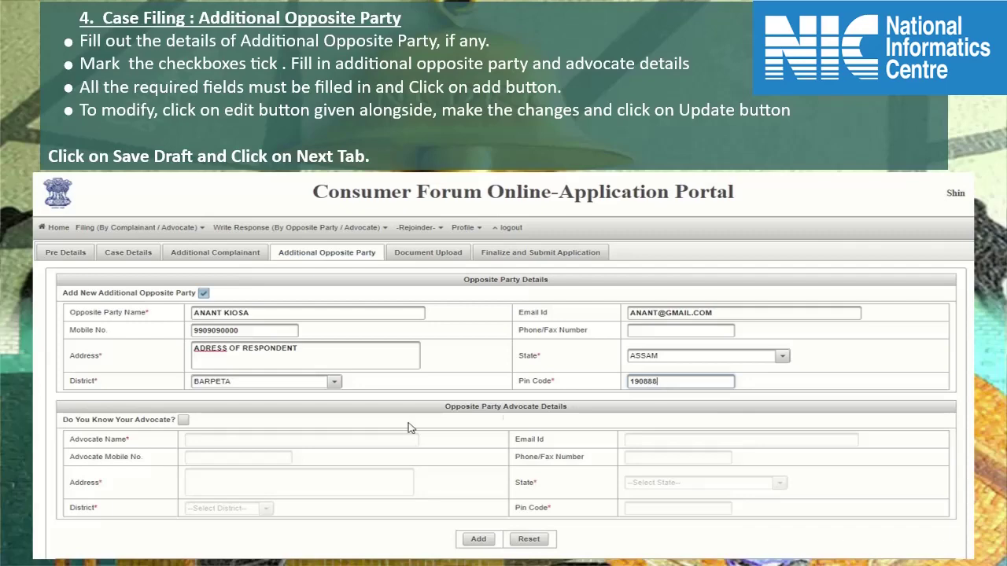
left_click(183, 420)
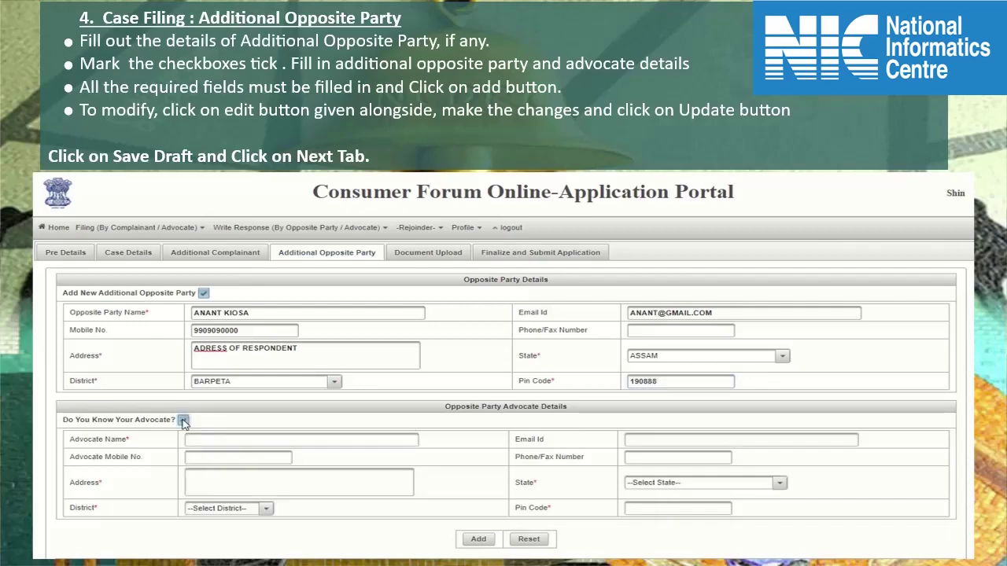
scroll(602, 497, "down", 2)
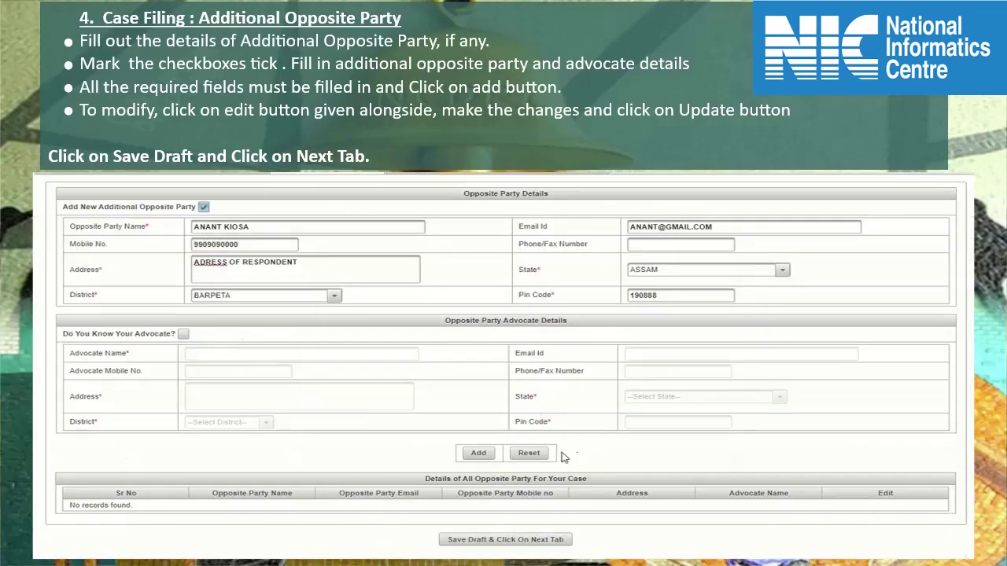
- Add the opposite party to the case list, save the draft, and go to Document Upload
left_click(479, 456)
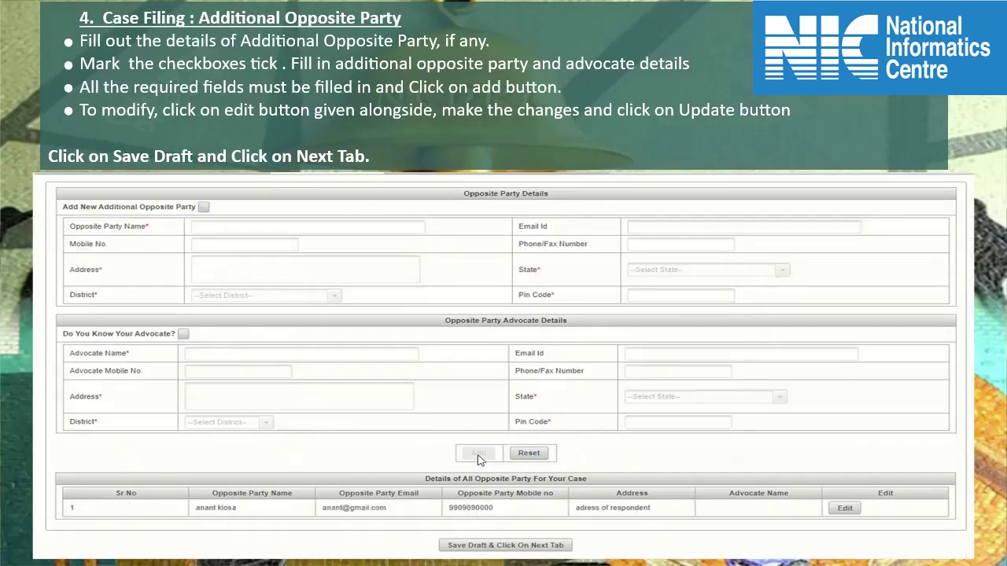
left_click(529, 545)
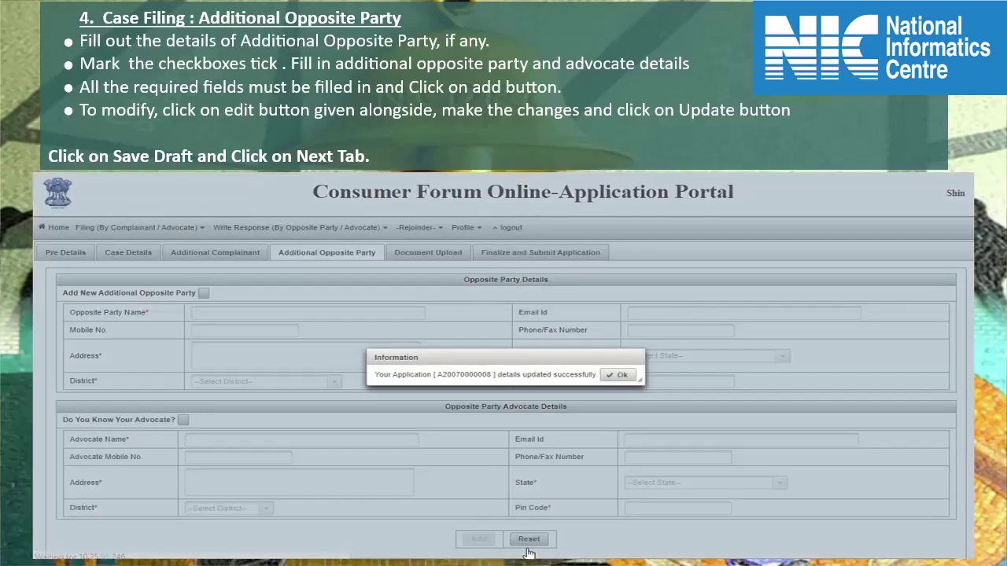
left_click(620, 375)
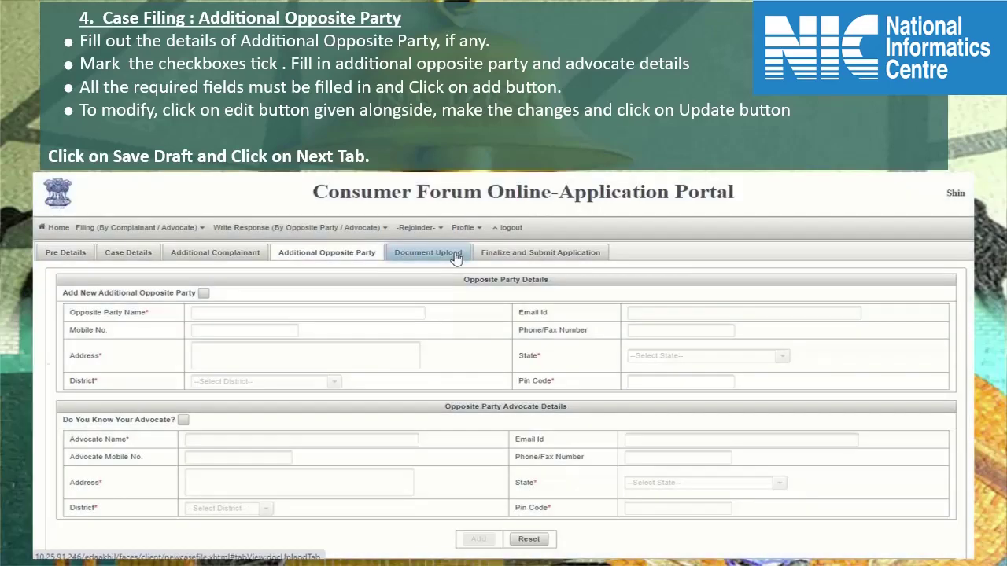
left_click(457, 253)
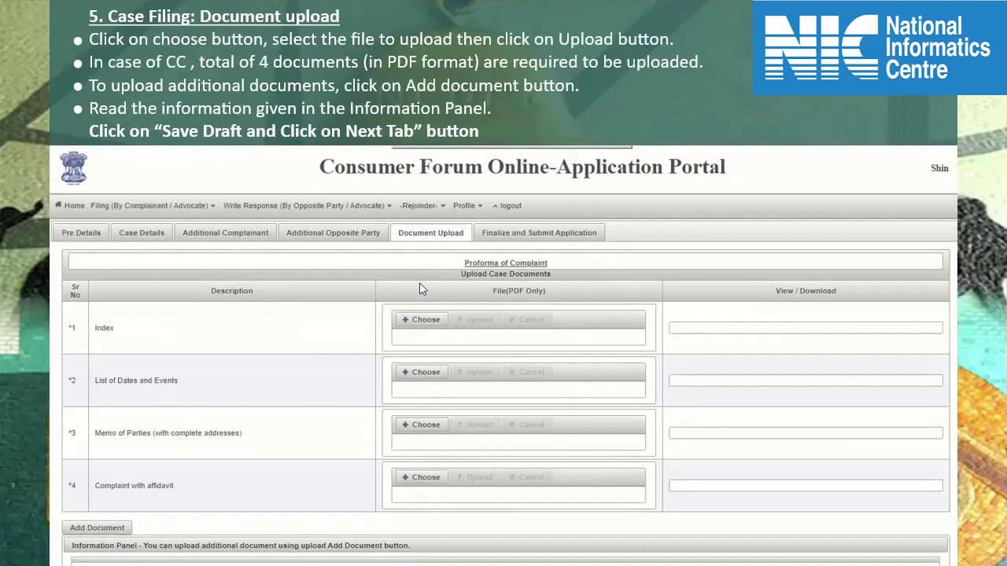
- Upload Index.pdf and Dates_List.pdf for the Index and List of Dates and Events rows
left_click(423, 328)
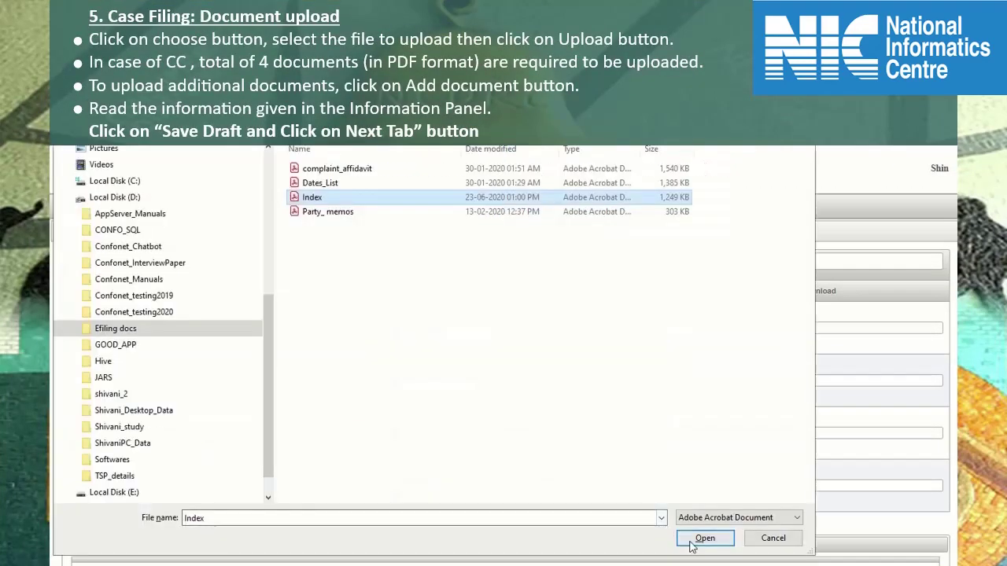
left_click(693, 540)
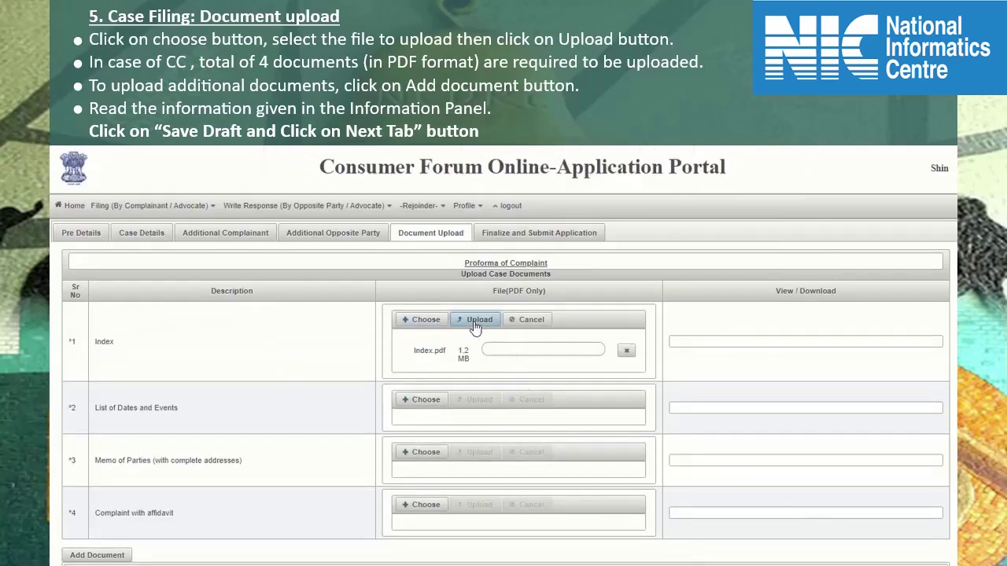
left_click(476, 324)
left_click(432, 358)
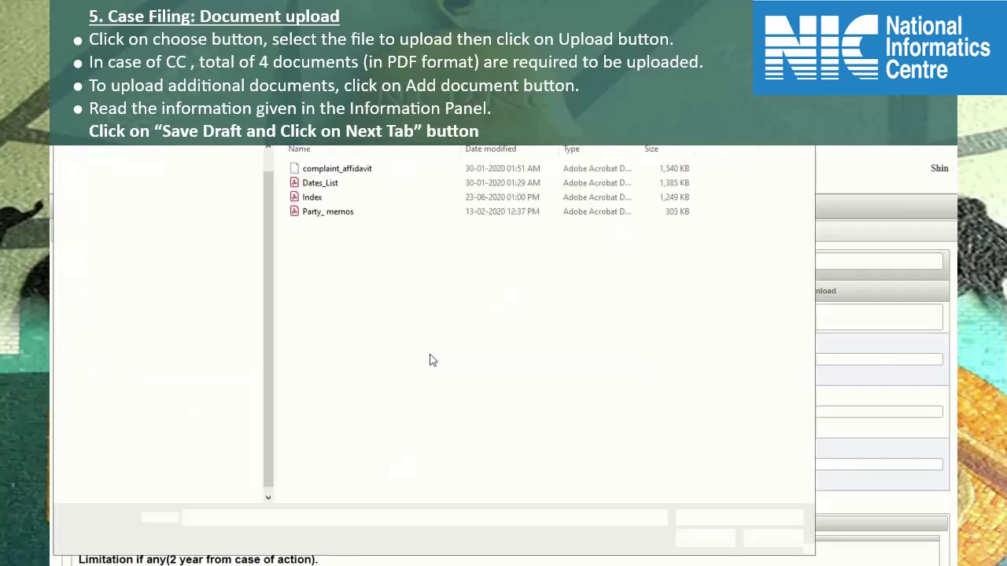
left_click(327, 186)
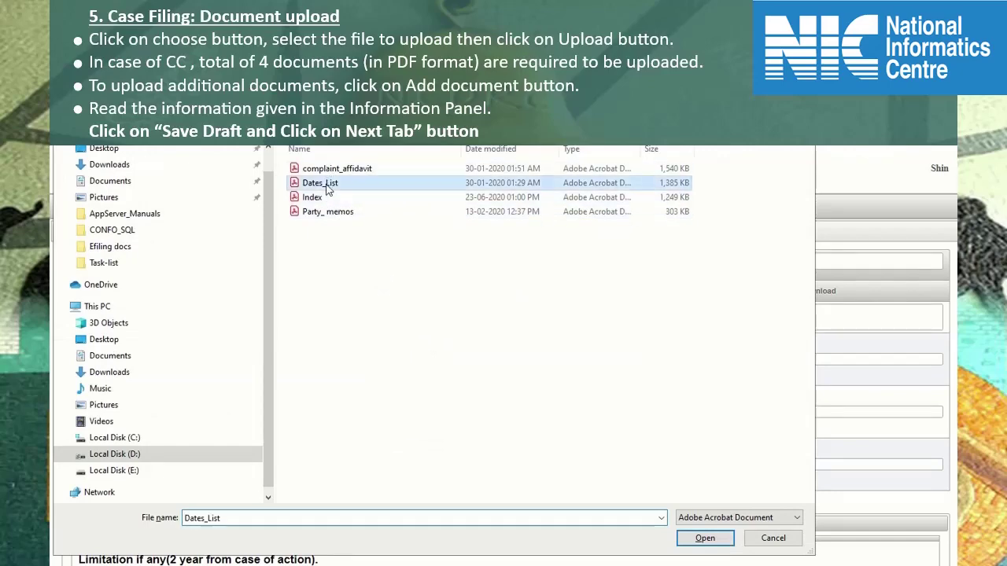
left_click(703, 539)
left_click(476, 356)
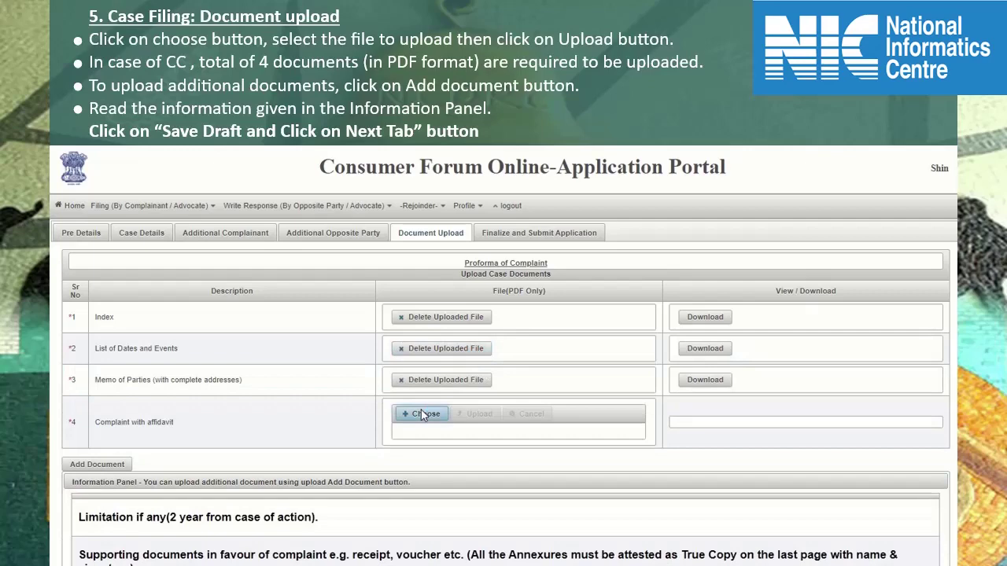
- Upload the complaint_affidavit PDF for the Complaint with affidavit row
left_click(425, 414)
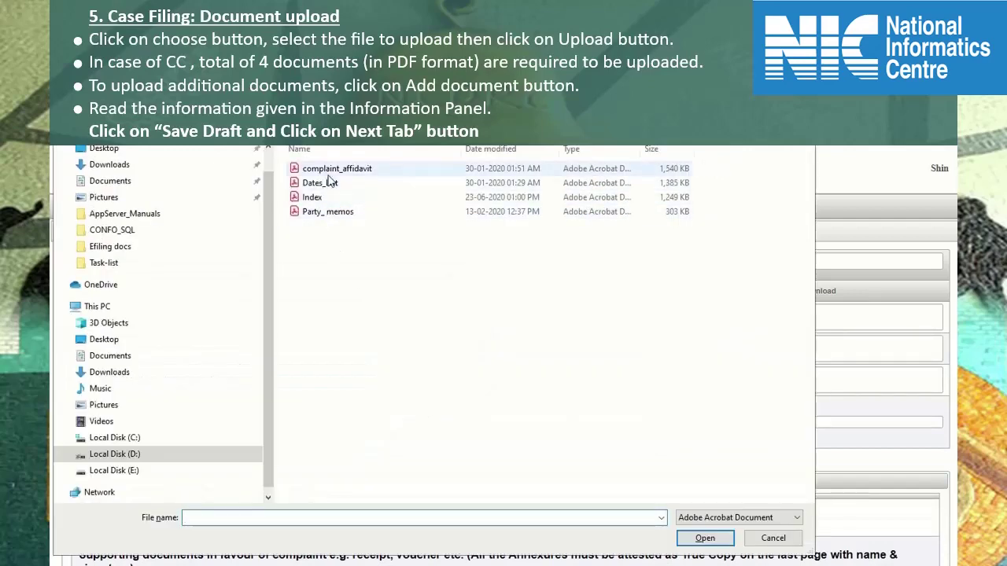
left_click(353, 175)
left_click(705, 539)
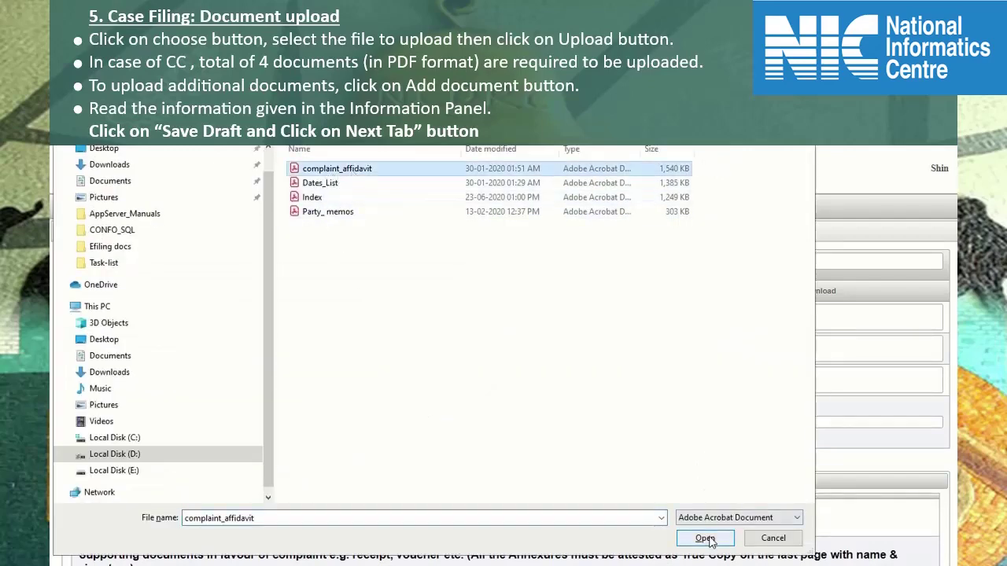
left_click(477, 414)
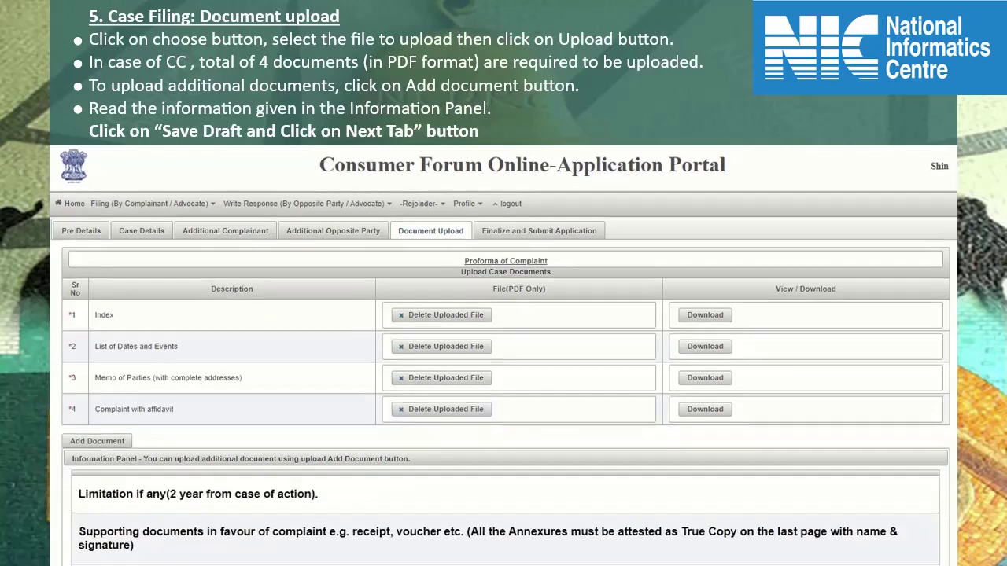
scroll(504, 354, "down", 2)
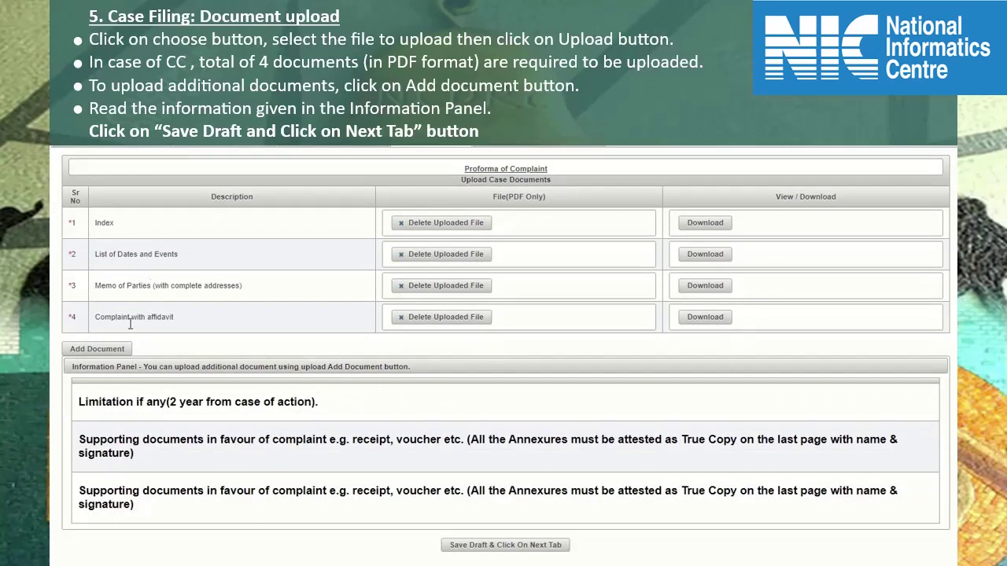
- Add an extra document row named 'other document name', then remove it again
left_click(97, 349)
type("other")
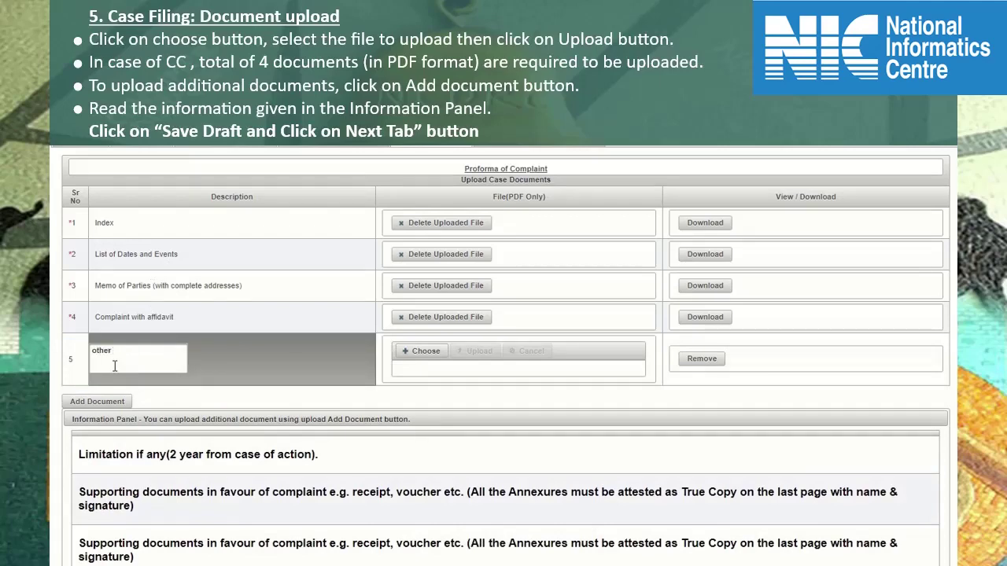
type(" document name")
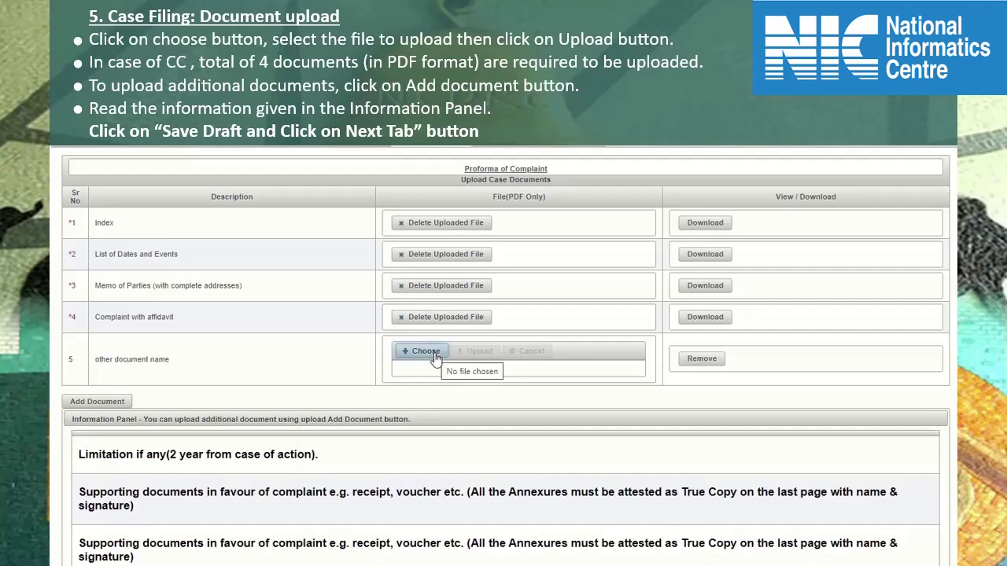
left_click(697, 365)
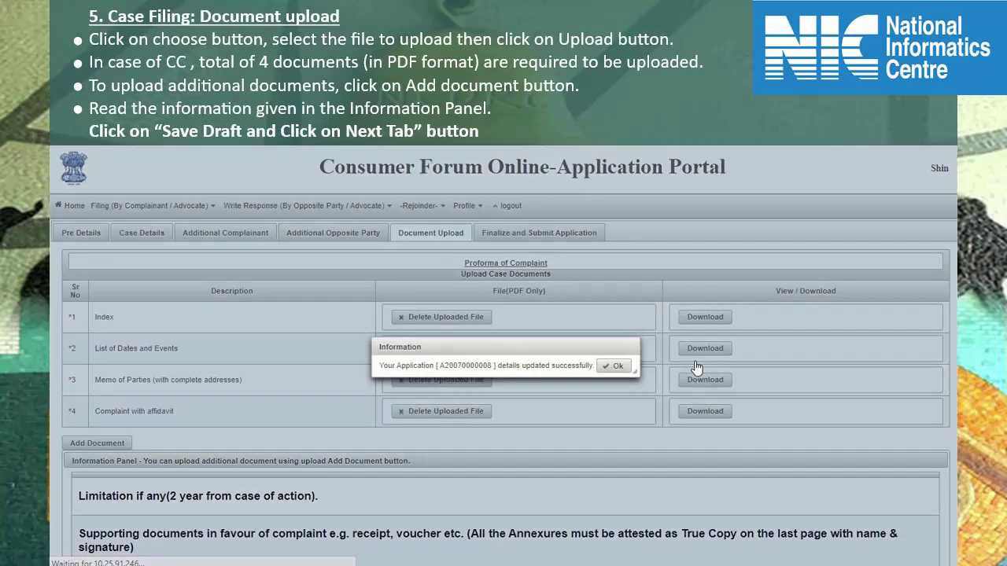
left_click(613, 366)
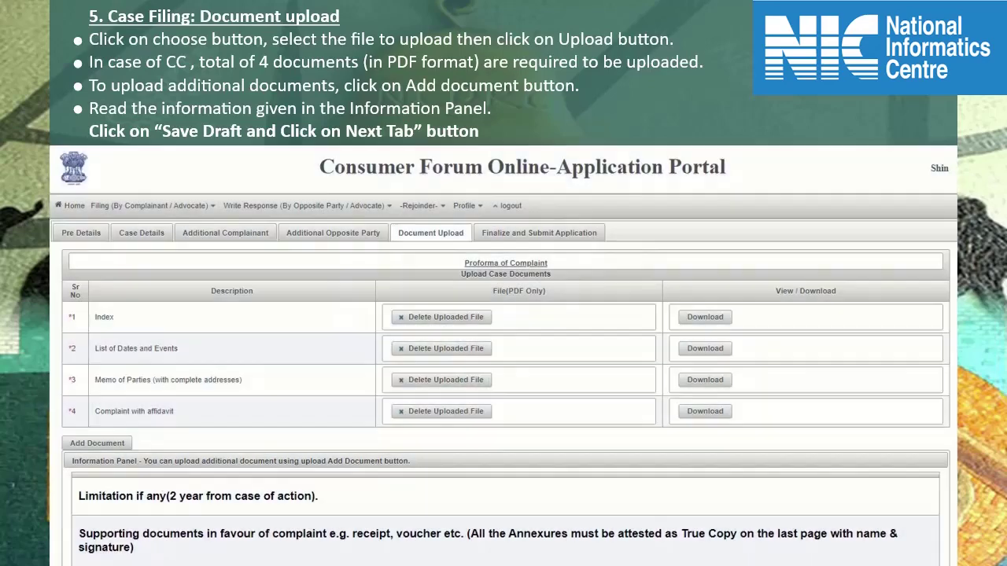
- Save the document-upload draft and go to the Finalize and Submit Application section
scroll(820, 537, "down", 3)
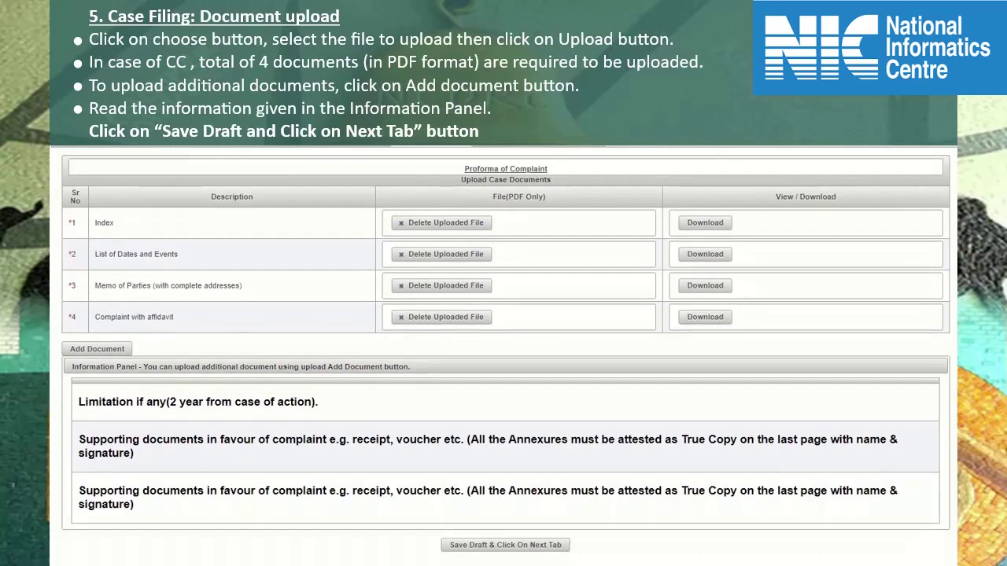
left_click(540, 547)
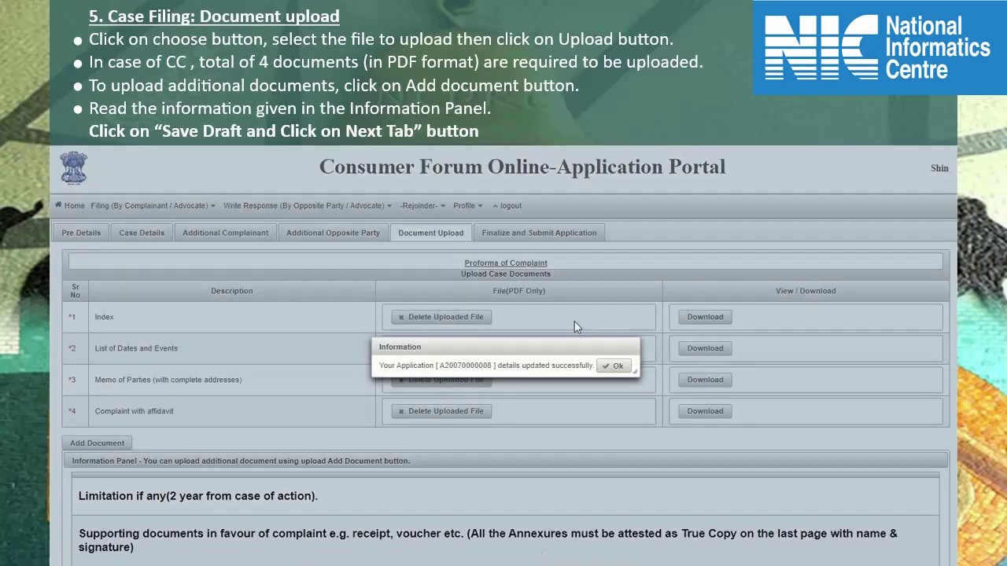
left_click(619, 367)
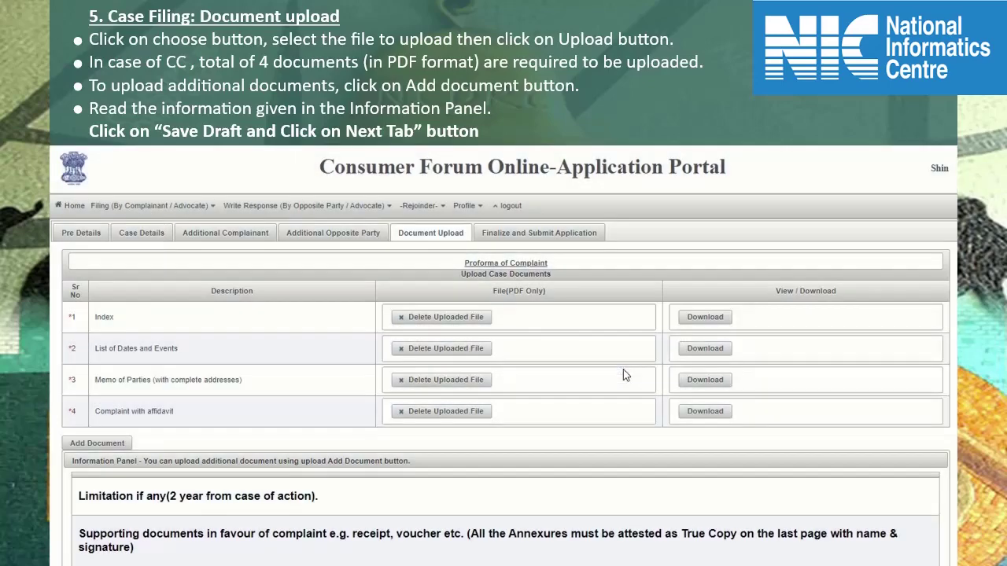
left_click(535, 232)
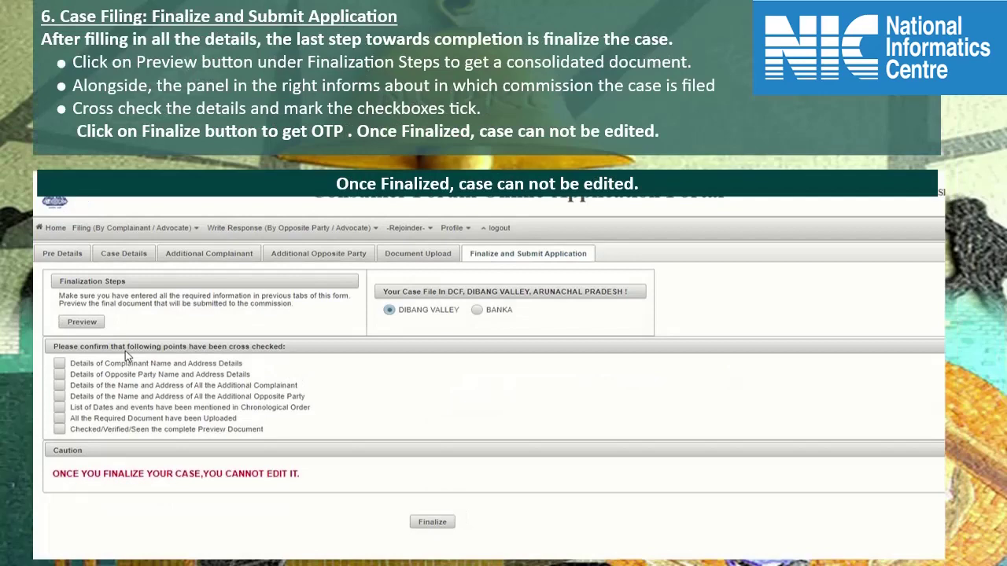
- Generate a case preview and keep DIBANG VALLEY as the filing forum
left_click(81, 322)
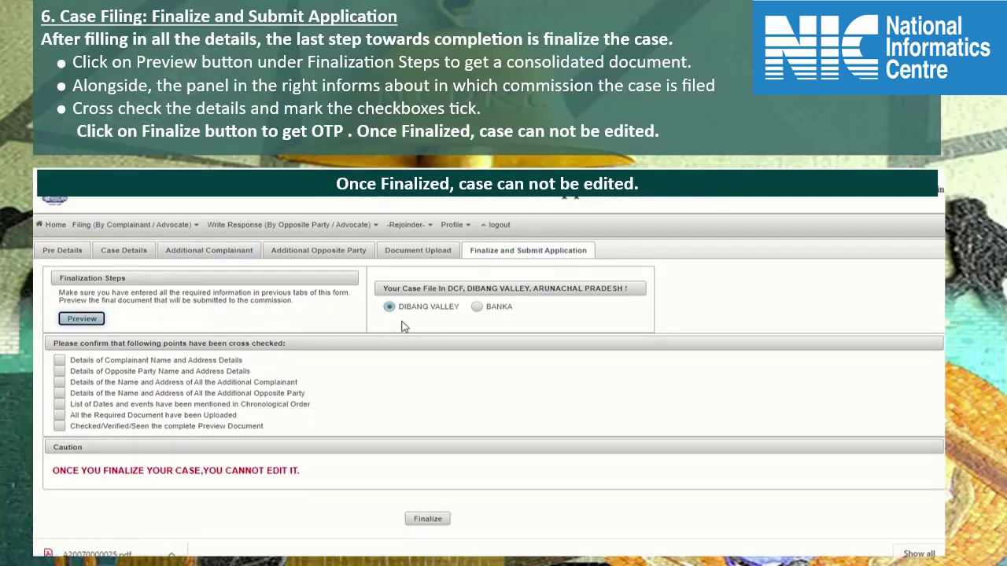
left_click(479, 307)
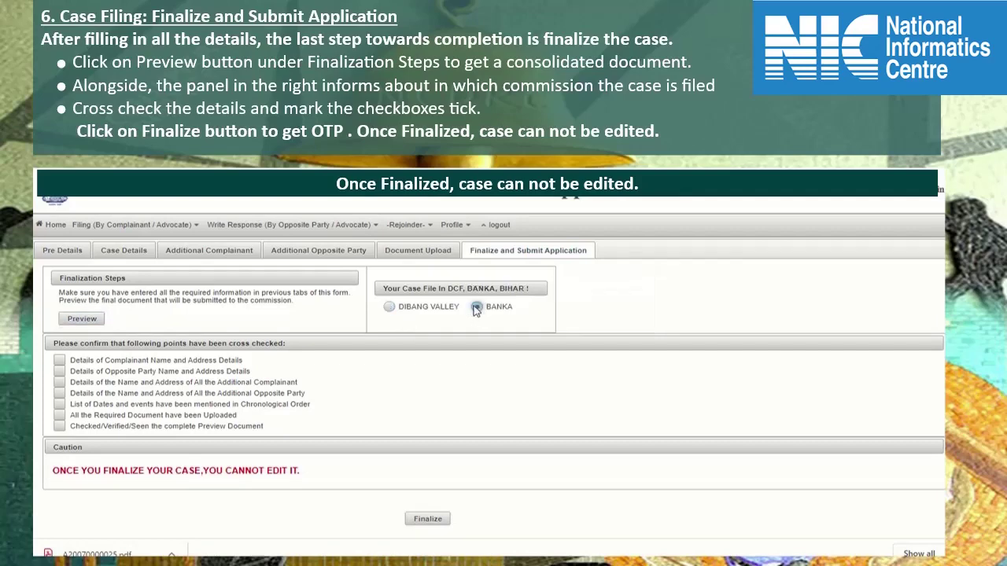
left_click(391, 308)
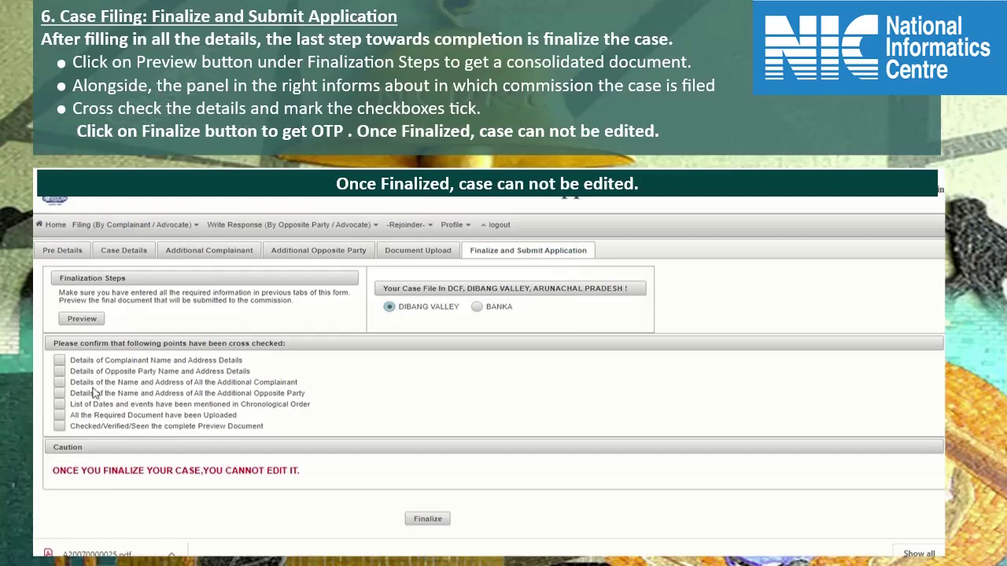
- Tick all seven cross-check confirmations and finalize the case to request an OTP
left_click(59, 361)
left_click(59, 371)
left_click(59, 382)
left_click(59, 393)
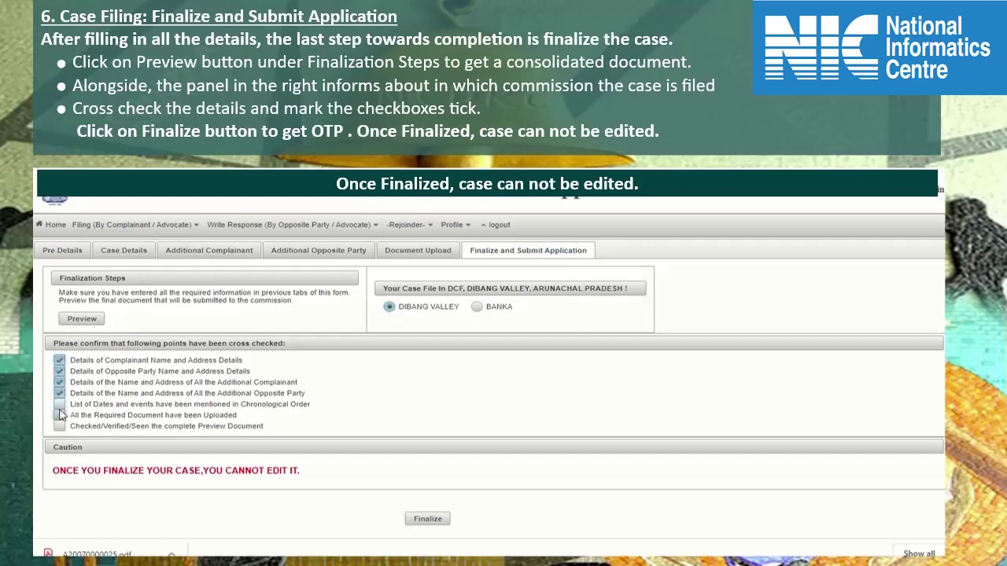
left_click(59, 415)
left_click(60, 404)
left_click(60, 426)
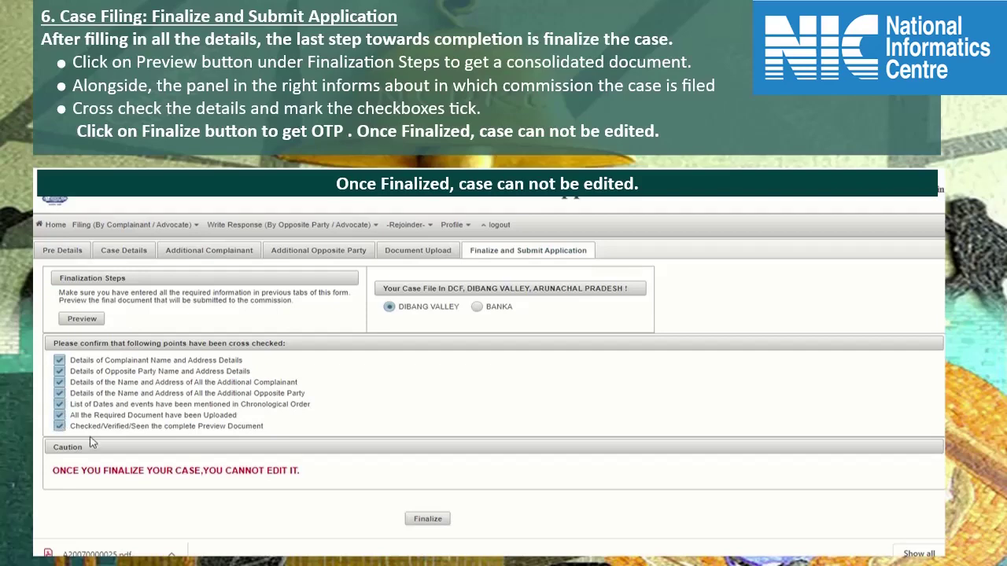
left_click(427, 521)
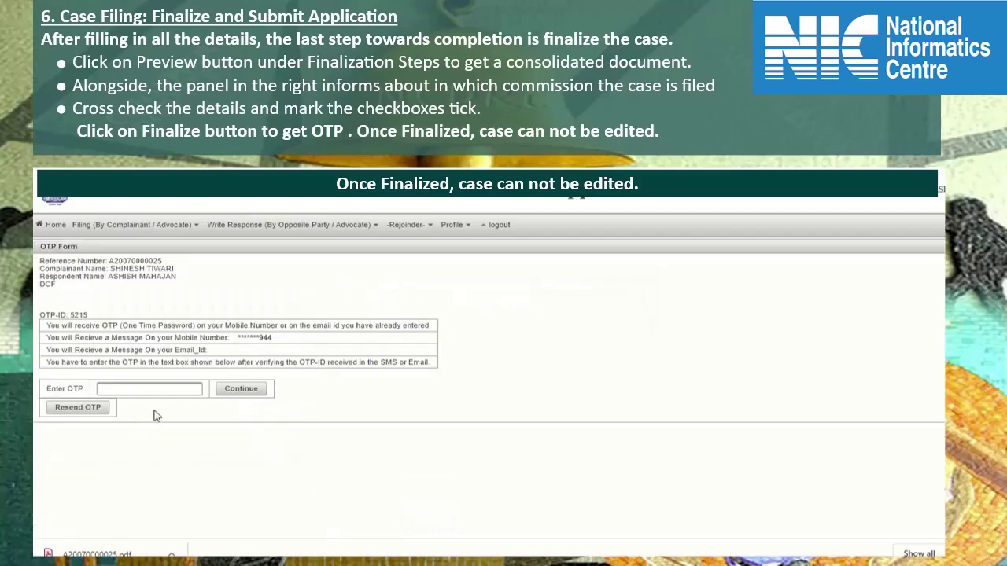
- Enter the received OTP, continue, and acknowledge the case-finalized message
left_click(151, 388)
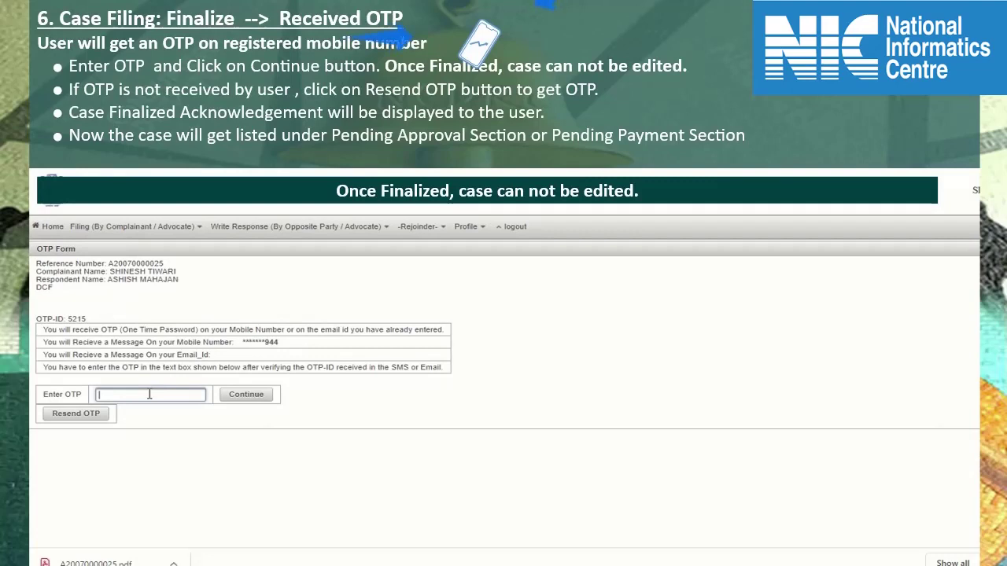
type("••")
left_click(240, 401)
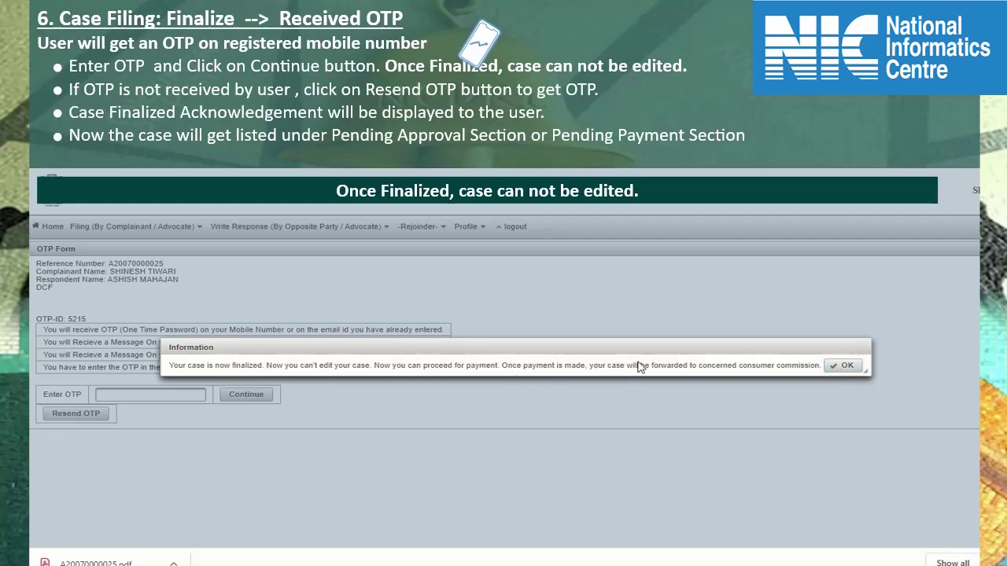
left_click(847, 367)
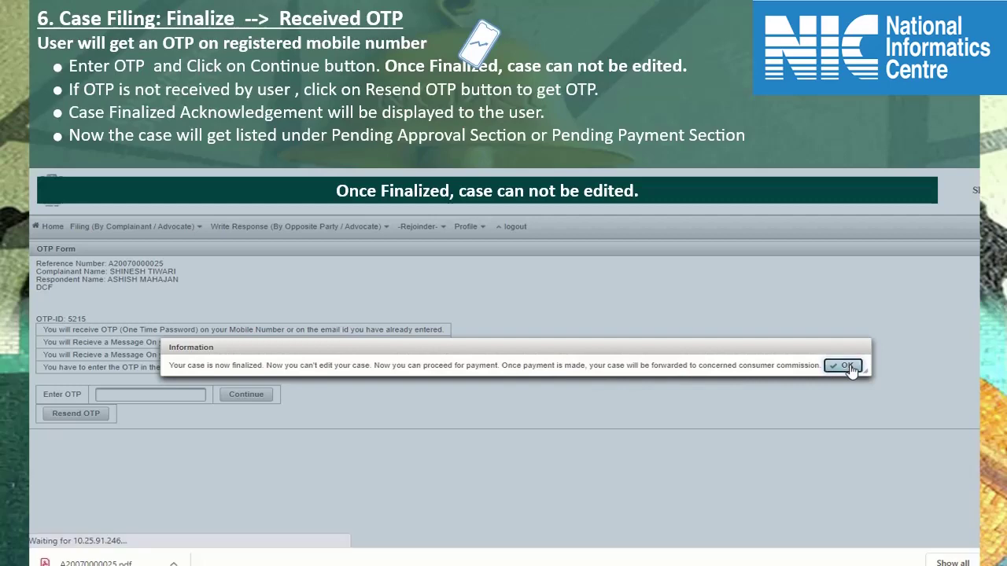